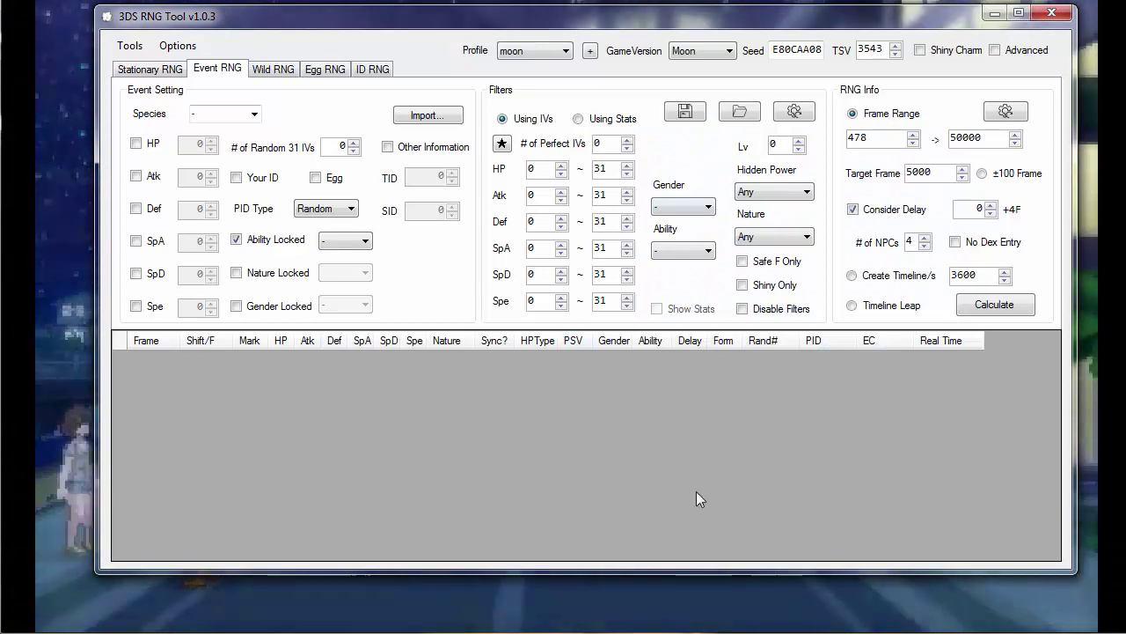
Check the moon profile's seed, TSV and Shiny Charm settings.
left_click(514, 51)
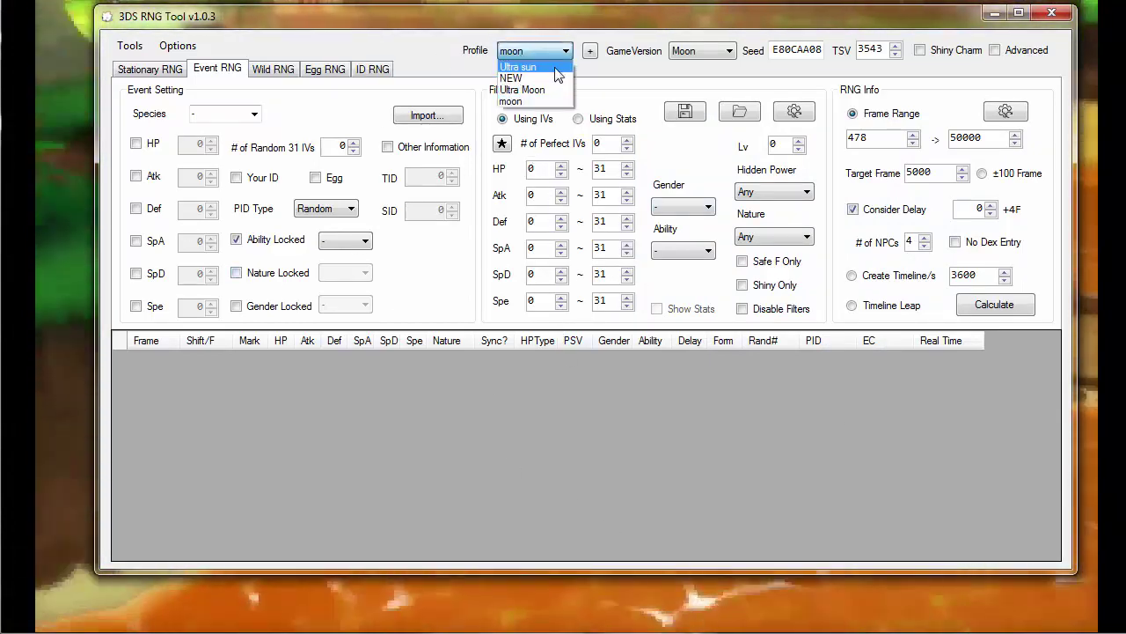
left_click(534, 118)
left_click(817, 55)
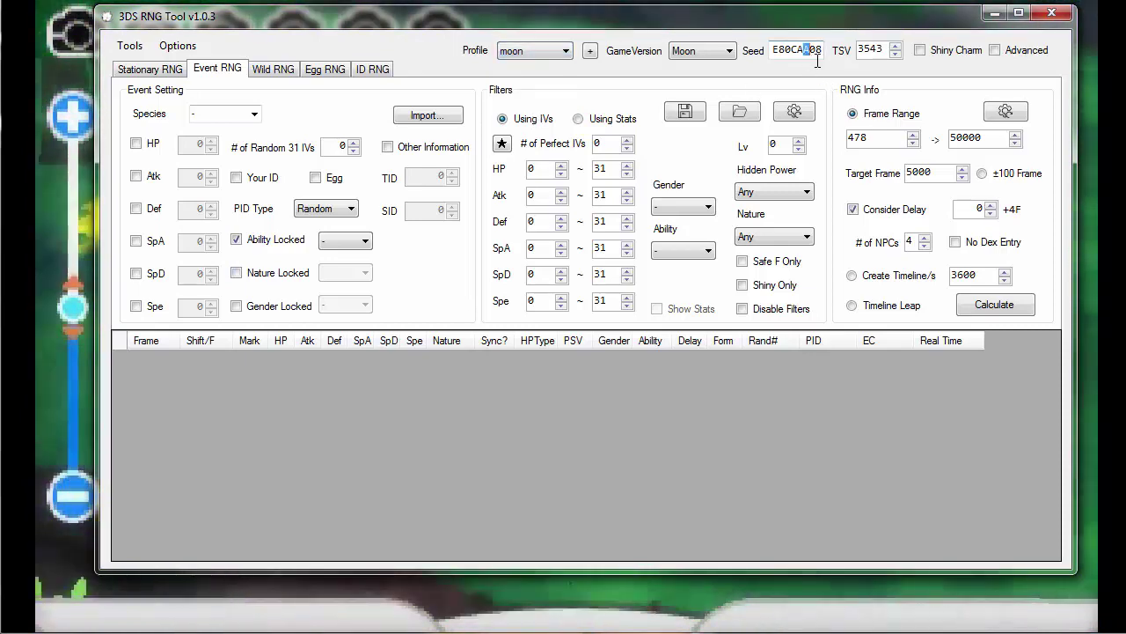
left_click(882, 50)
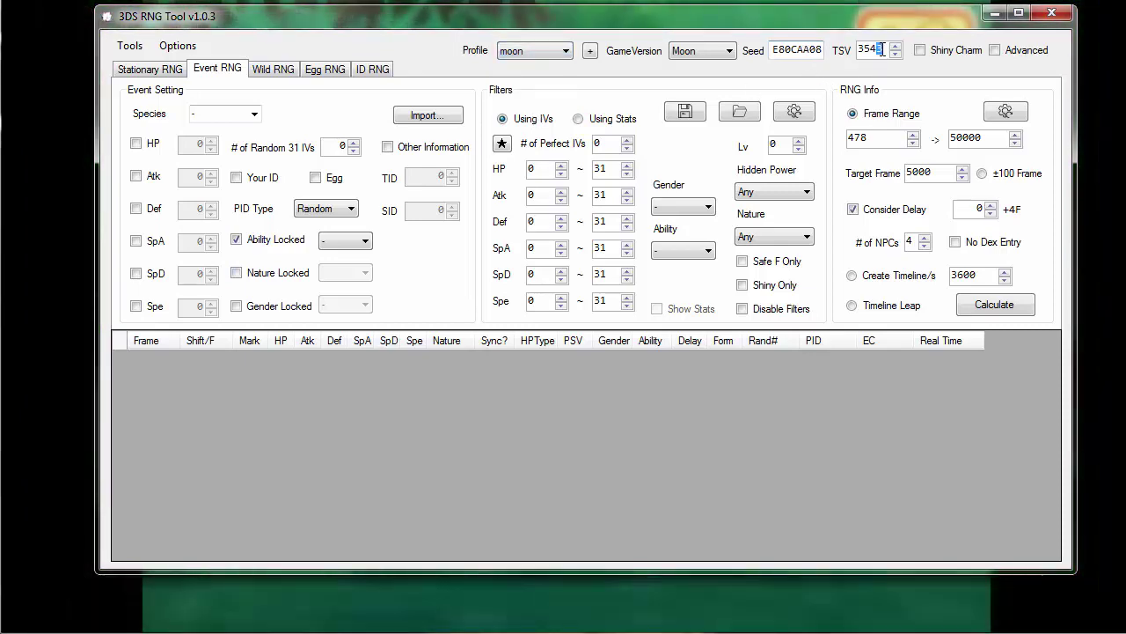
left_click(954, 50)
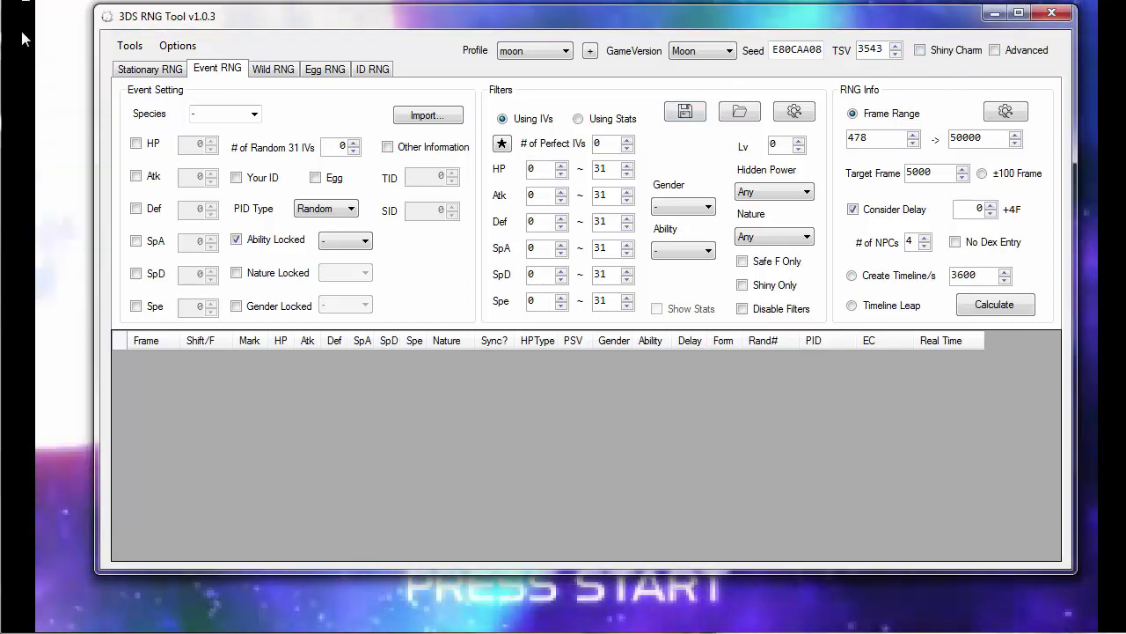
Set up a stationary search for the Legendary Pokémon Tapu Lele with Timid as the sync nature.
left_click(125, 71)
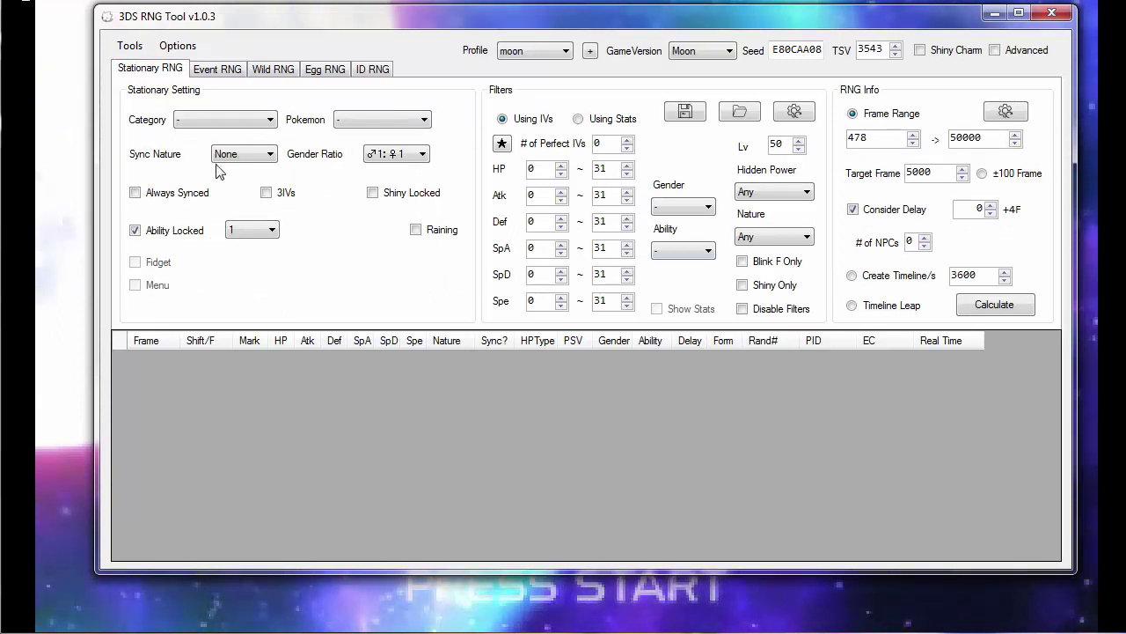
left_click(233, 120)
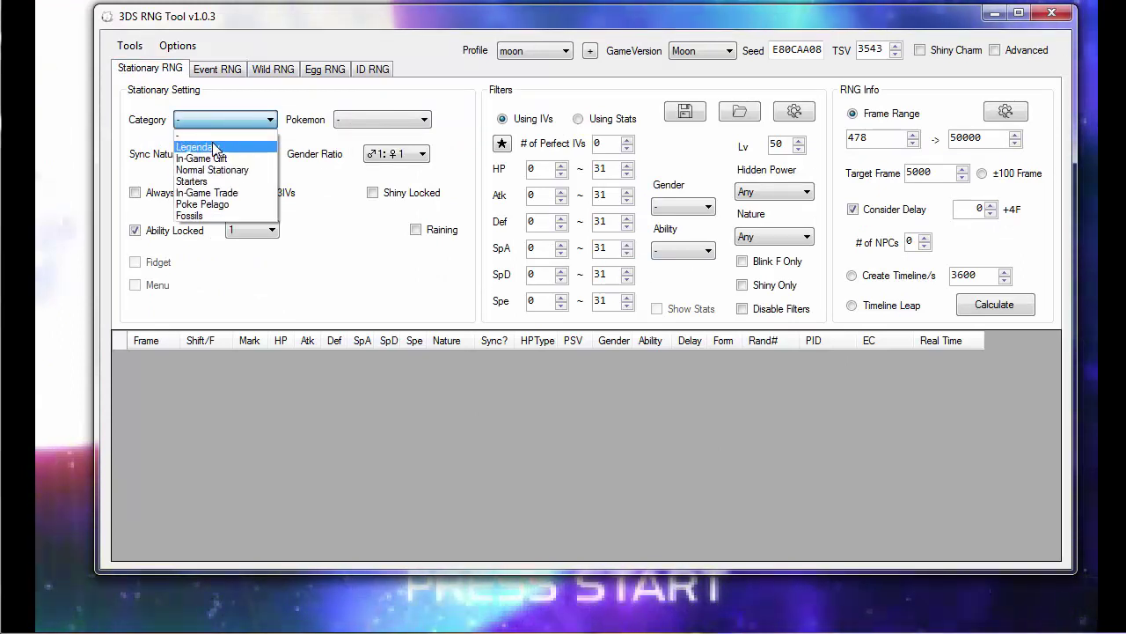
left_click(214, 148)
left_click(375, 120)
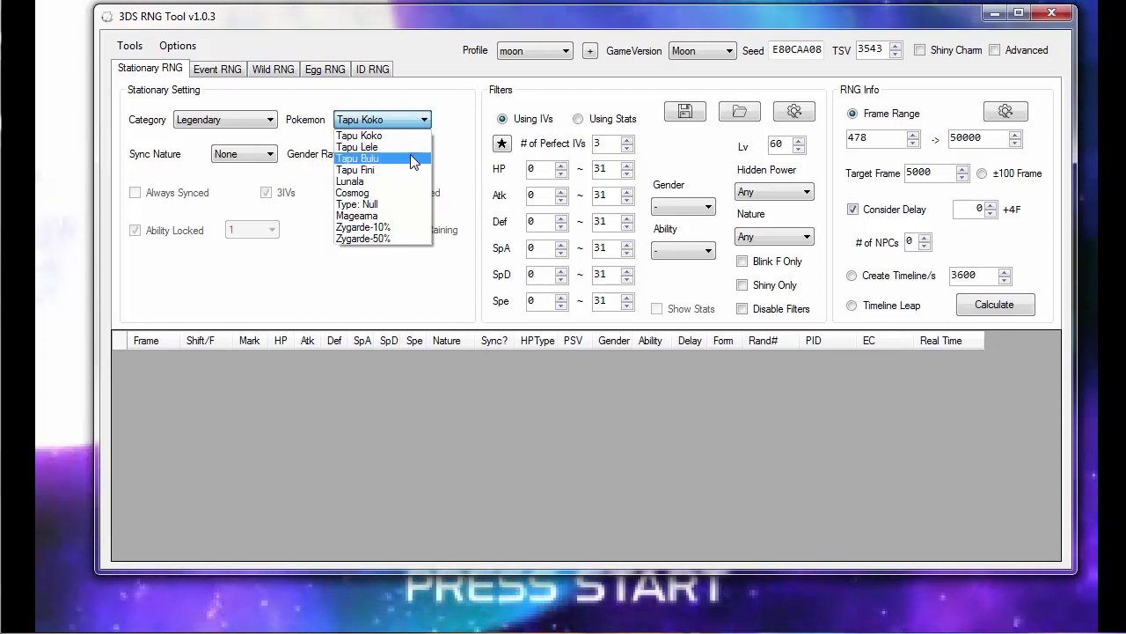
left_click(389, 148)
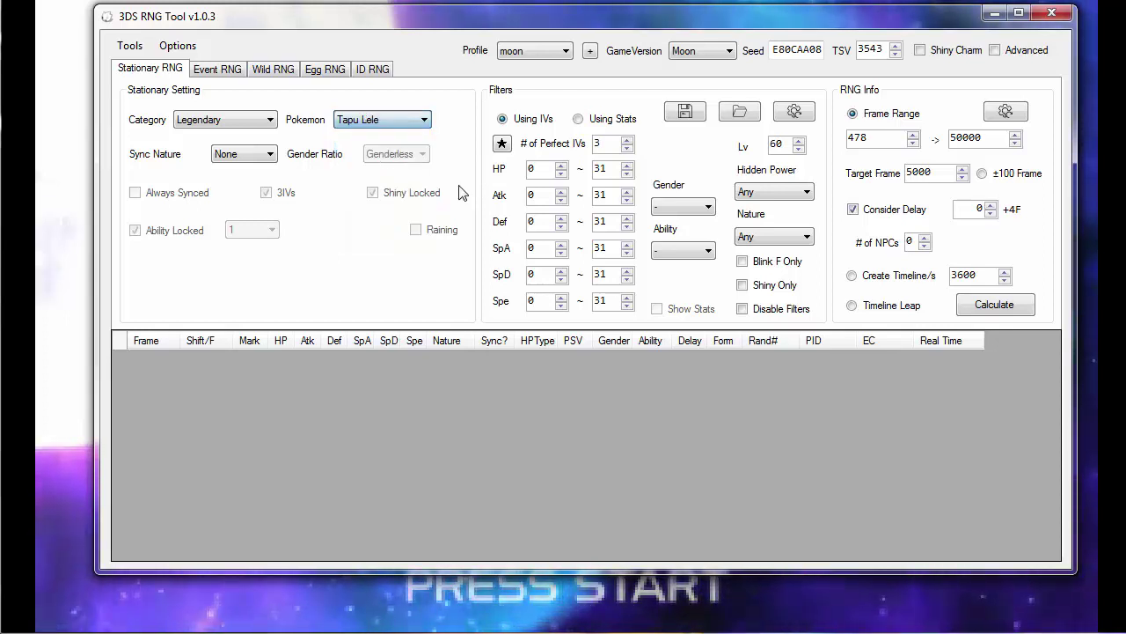
left_click(269, 155)
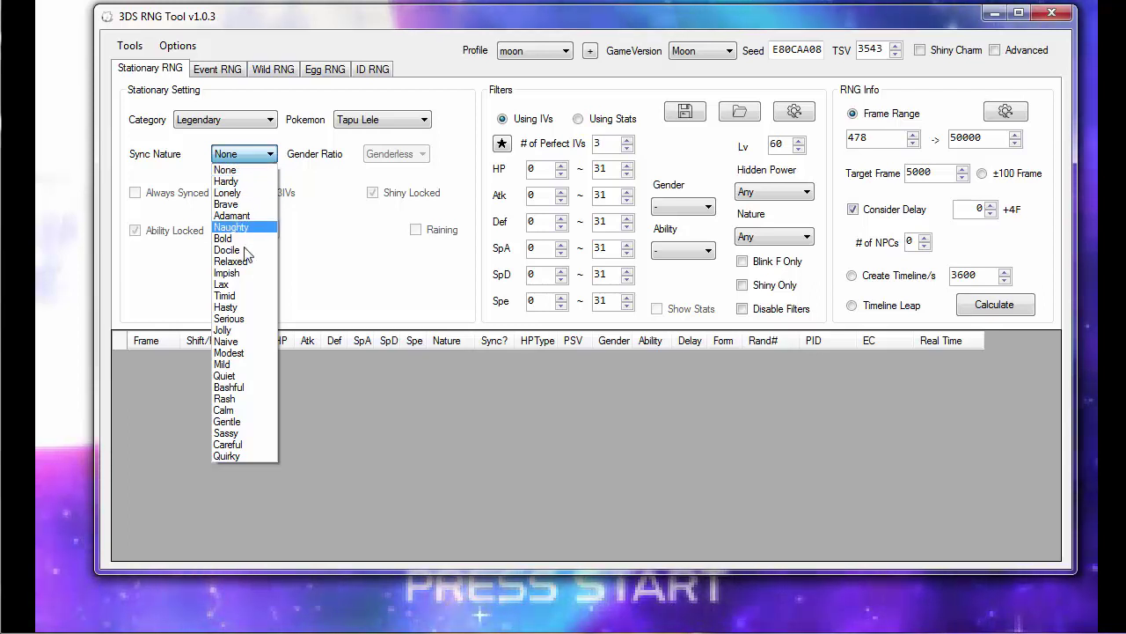
left_click(231, 295)
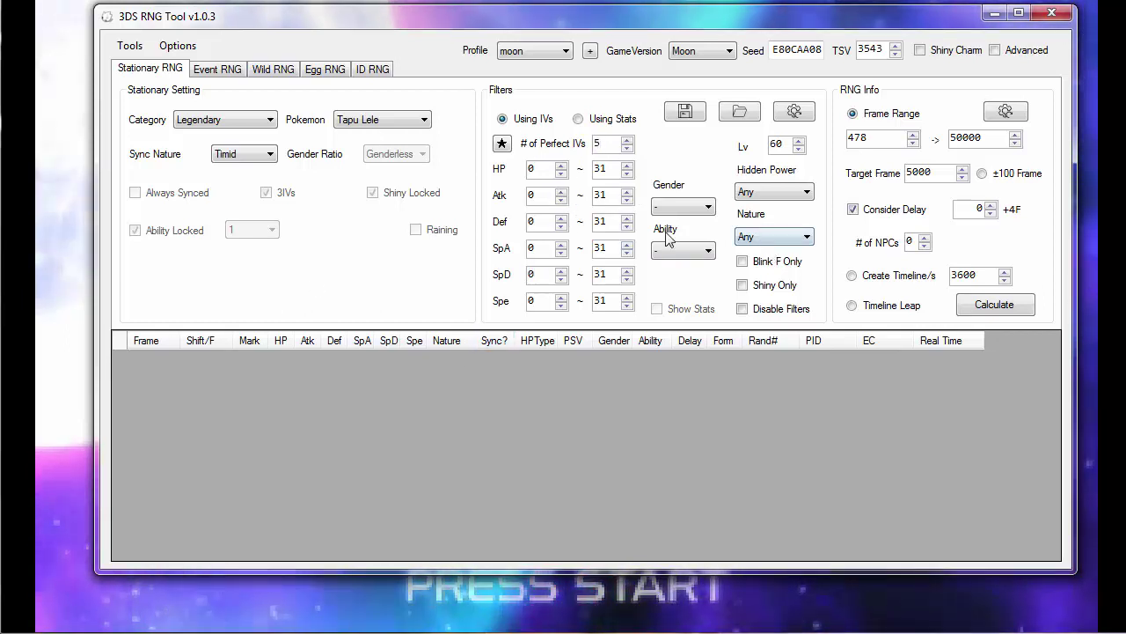
Set the number of perfect IVs in the filters to 3.
left_click(782, 191)
left_click(658, 183)
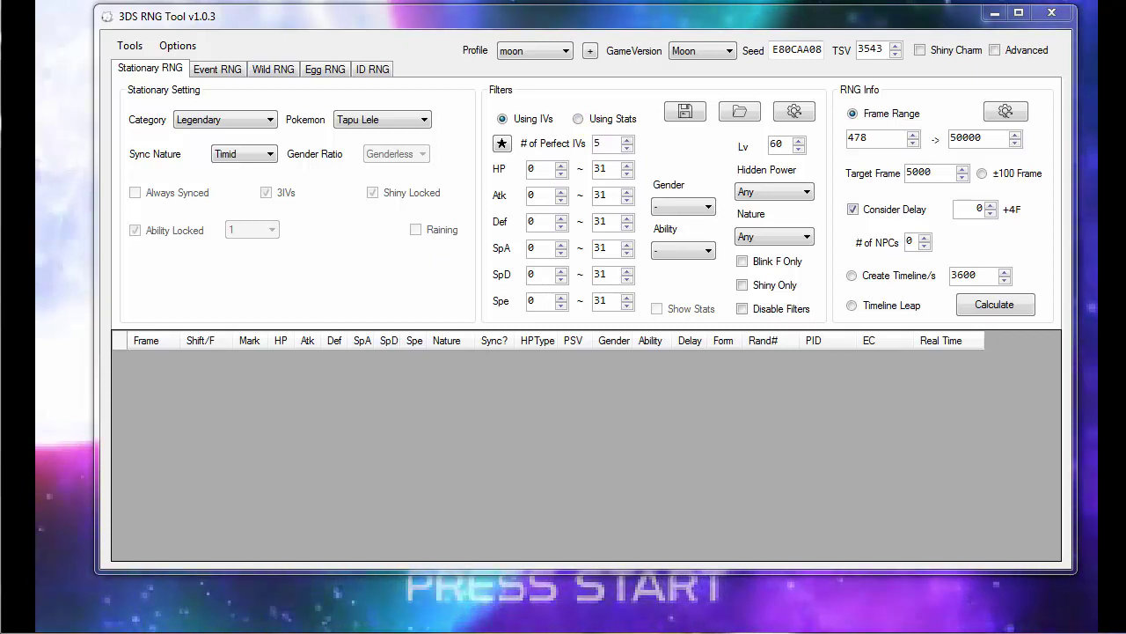
type("3")
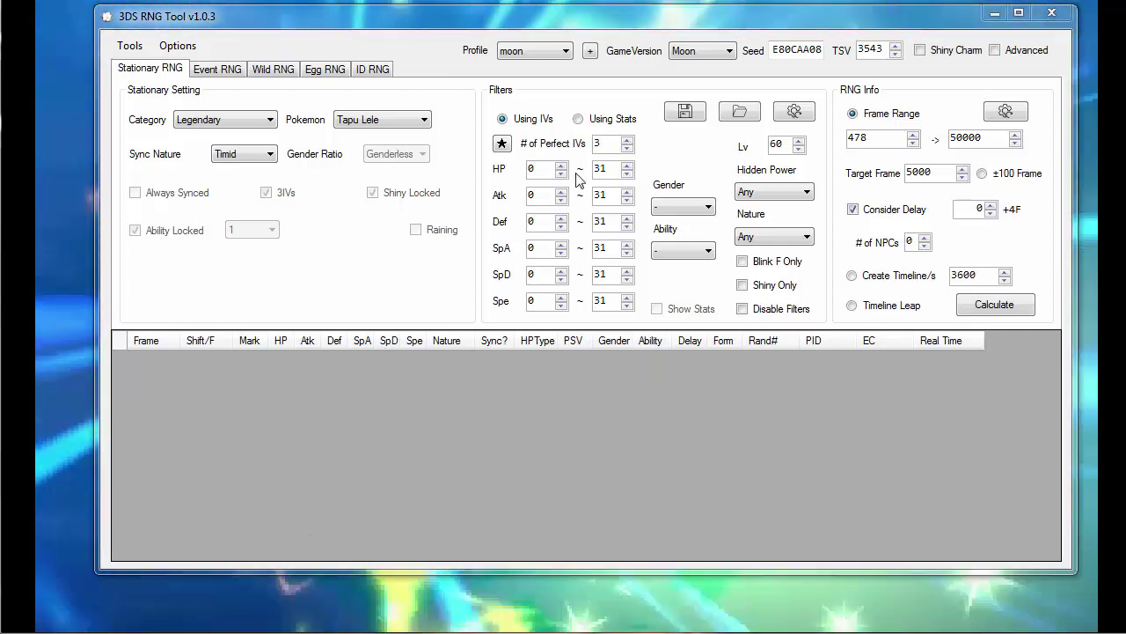
Set the minimum IV to 30 for HP, Def, SpA, SpD and Spe, and cap Spe at 30.
double_click(531, 300)
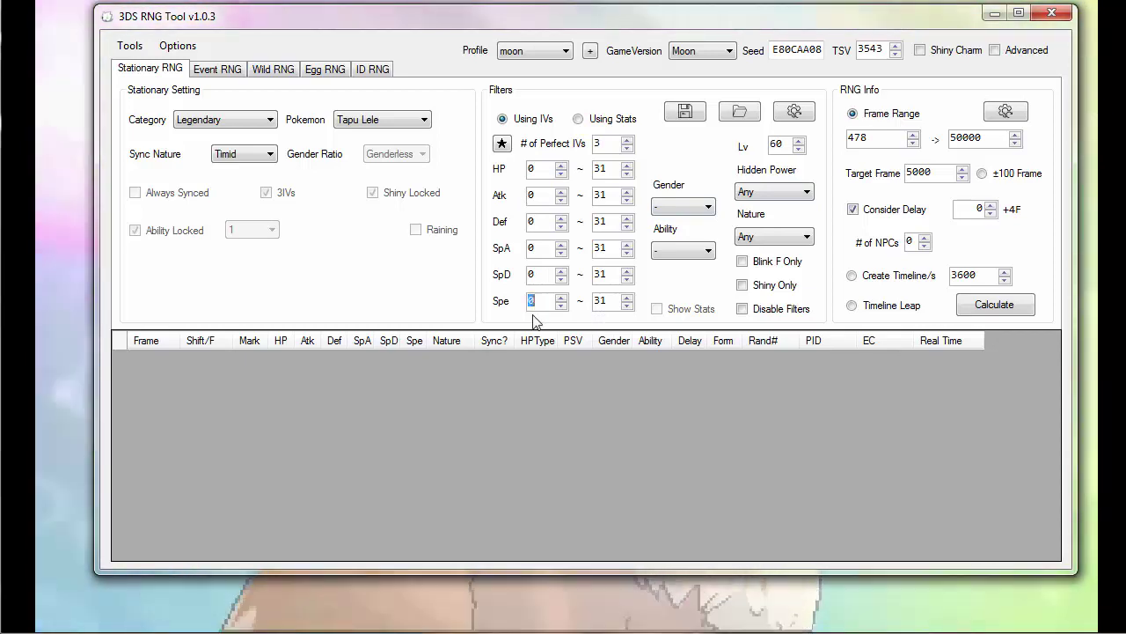
type("31")
left_click(627, 304)
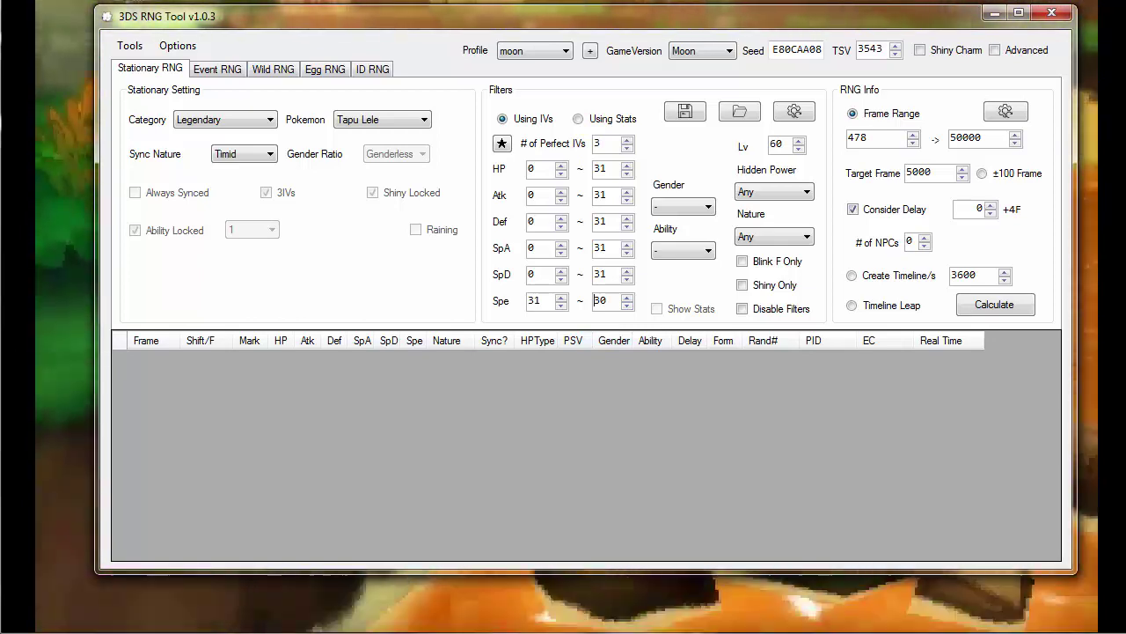
double_click(534, 168)
type("31")
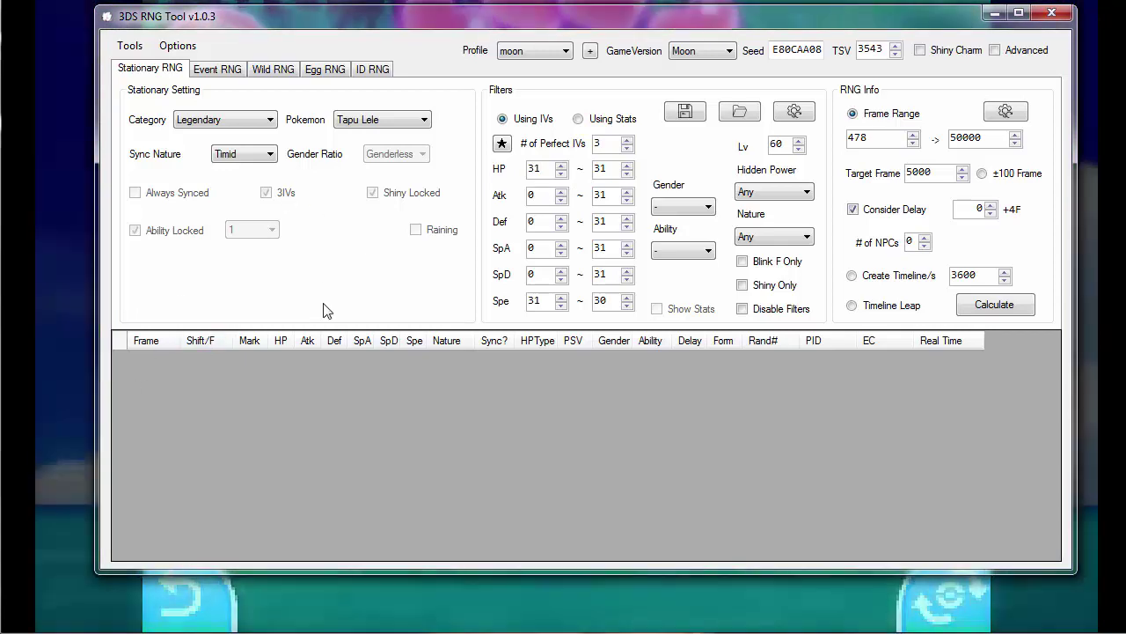
left_click(536, 222)
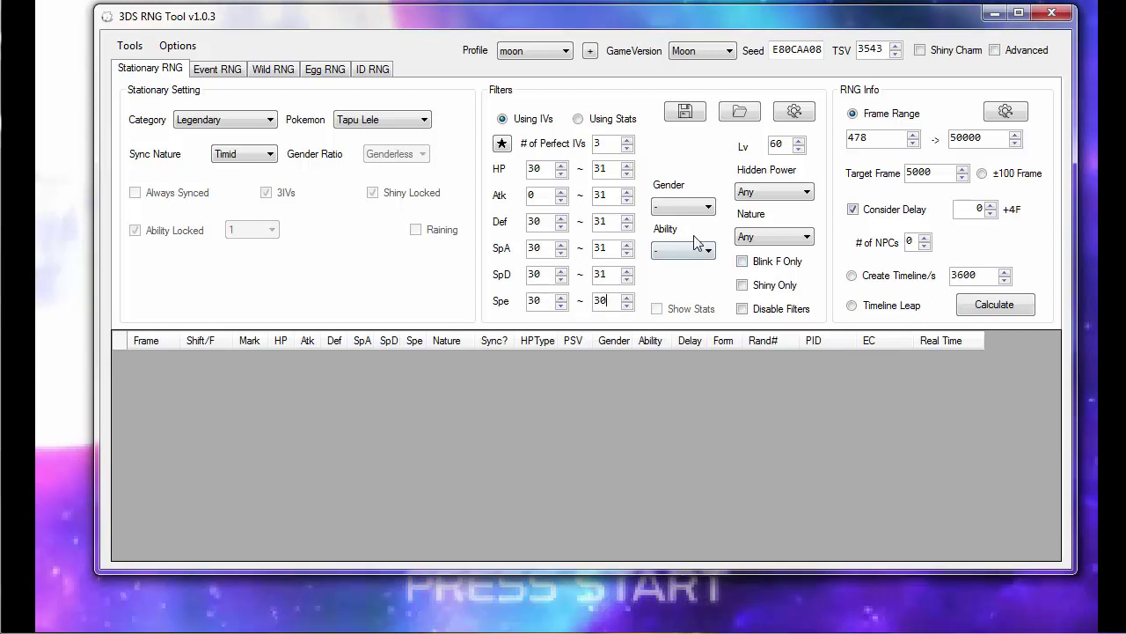
Filter for the Fire Hidden Power and set the upper limit of the frame range to 500000.
left_click(777, 191)
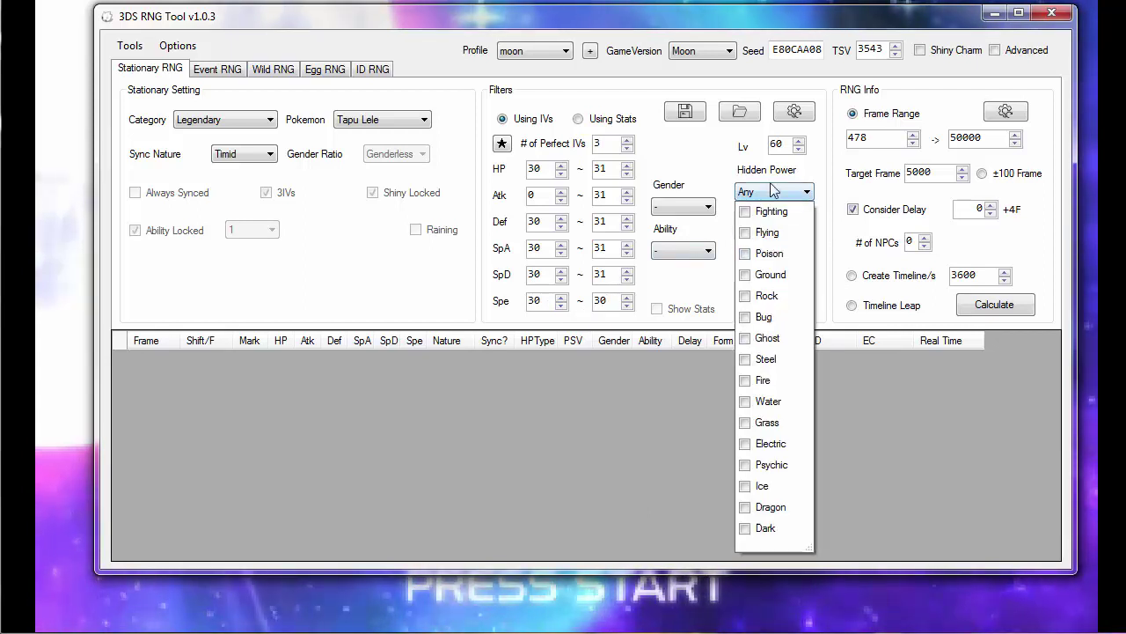
left_click(762, 380)
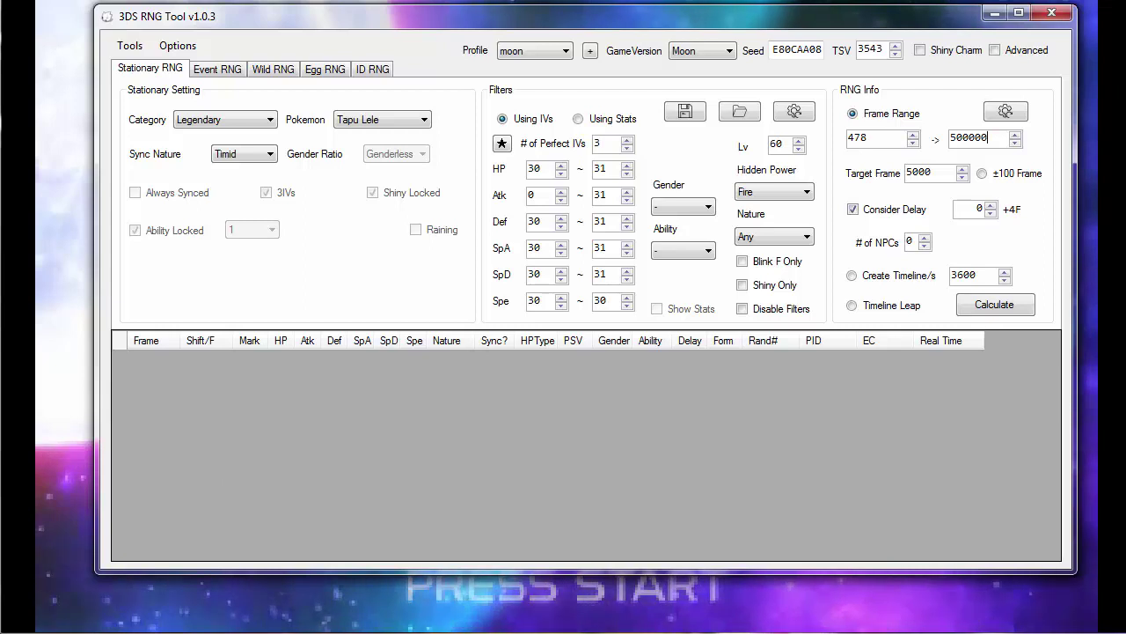
Open the Gen7 Main RNG Tool and enter the clock needles 8,1,7,15,13,15,10,9,2 as end positions to find the initial seed.
left_click(130, 46)
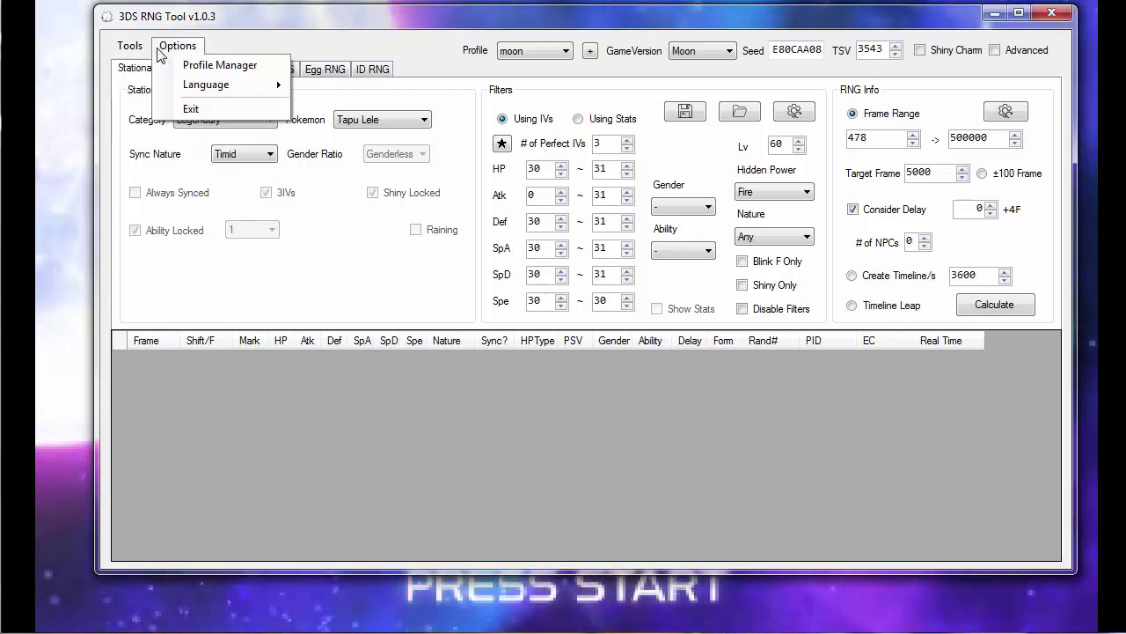
left_click(146, 66)
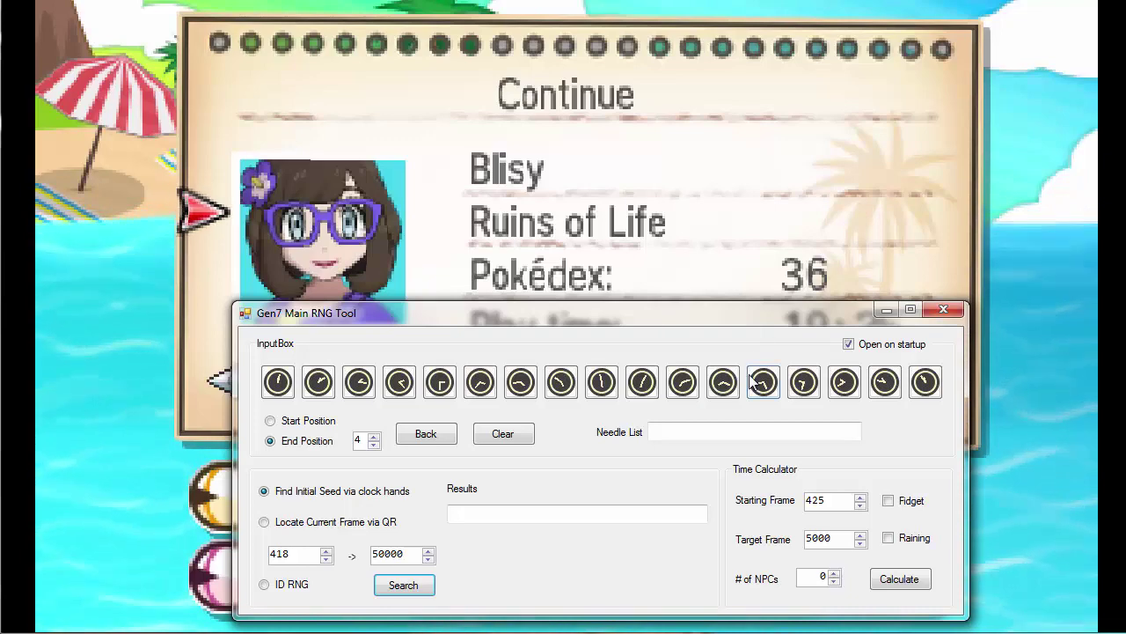
left_click(758, 381)
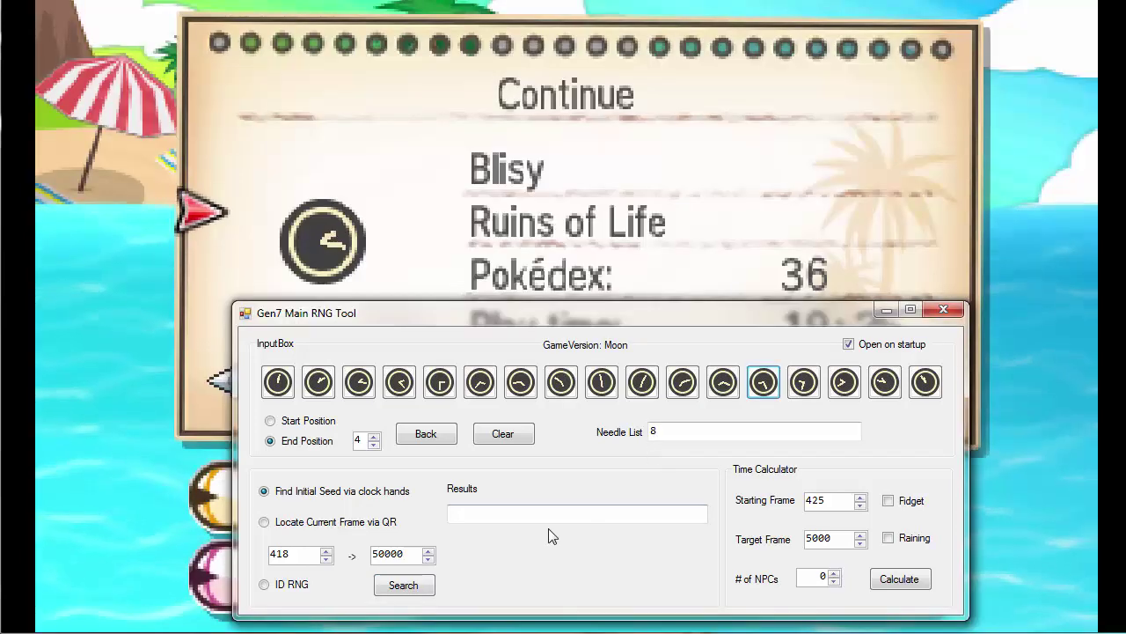
left_click(479, 381)
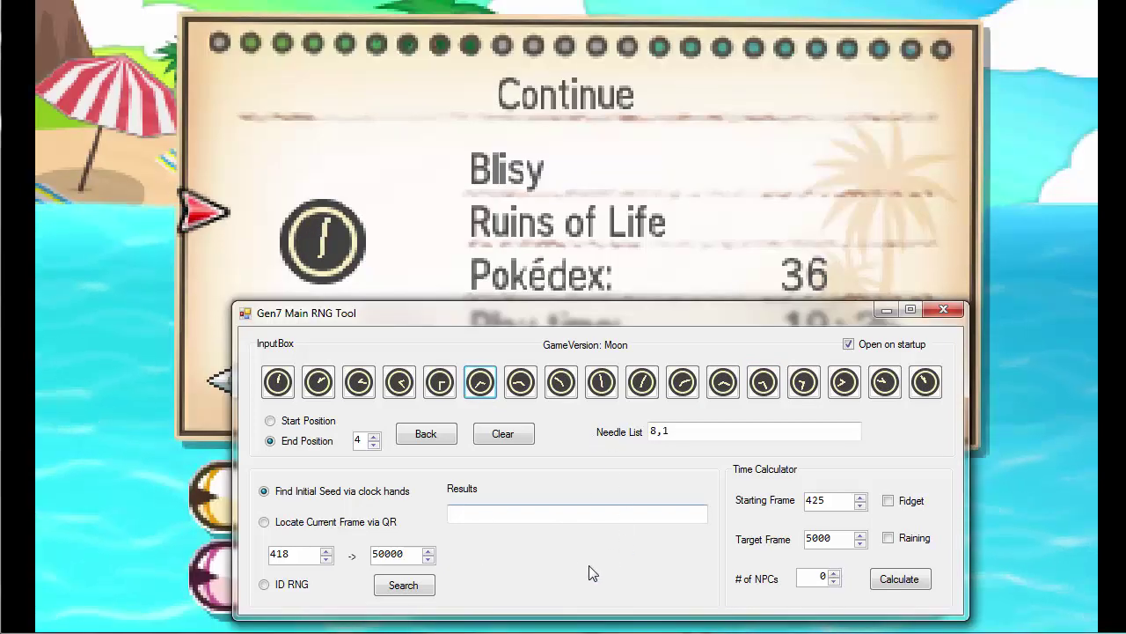
left_click(724, 383)
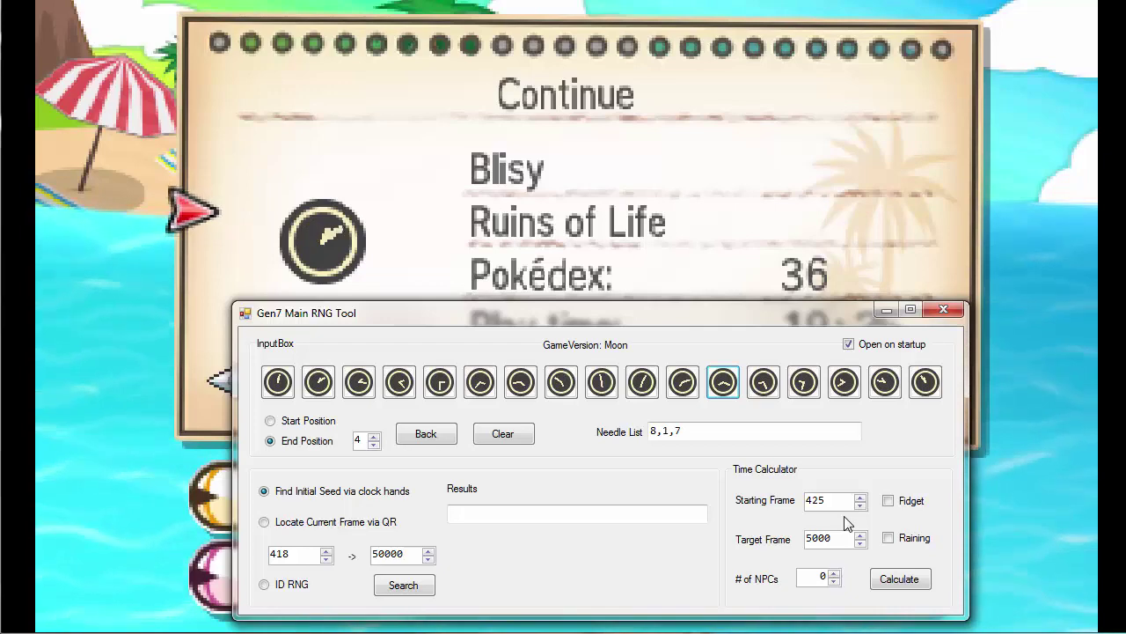
left_click(359, 382)
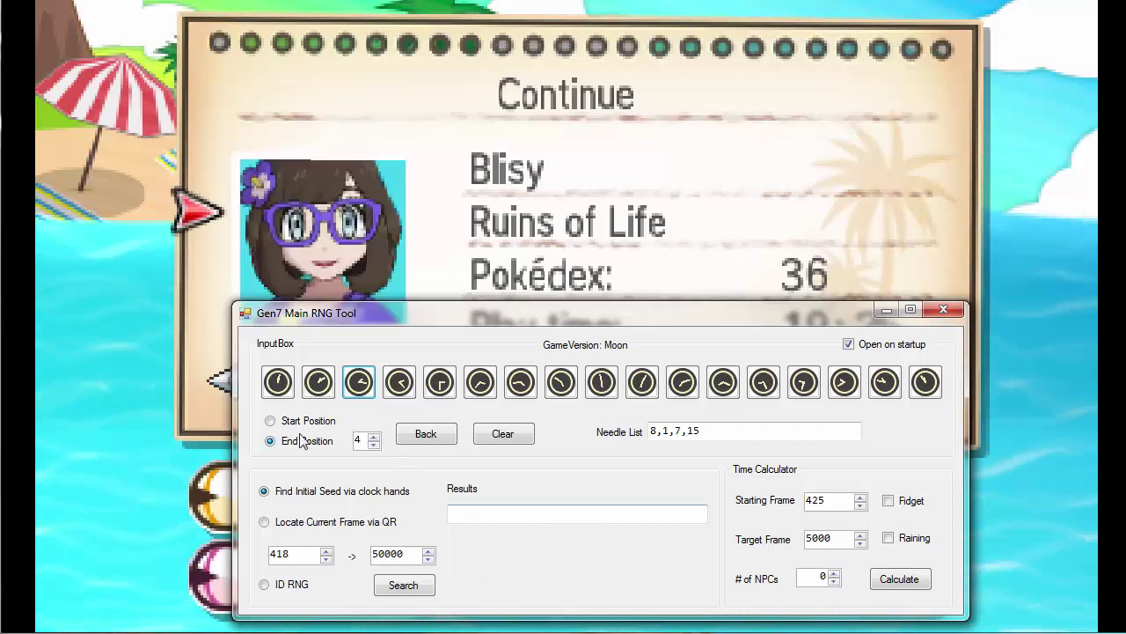
left_click(280, 385)
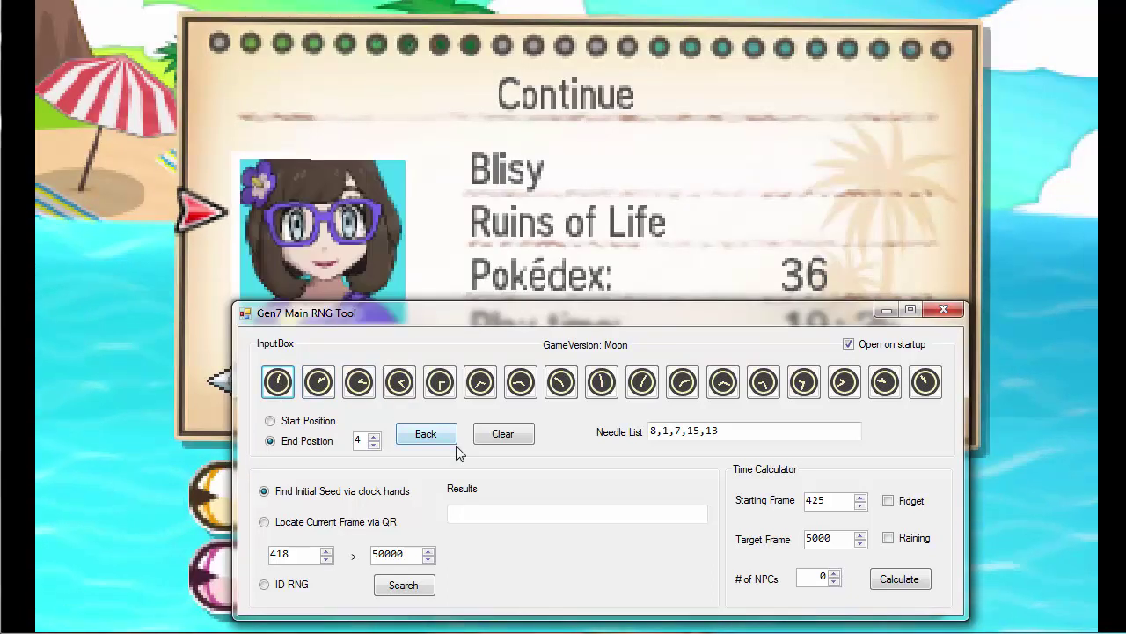
left_click(369, 379)
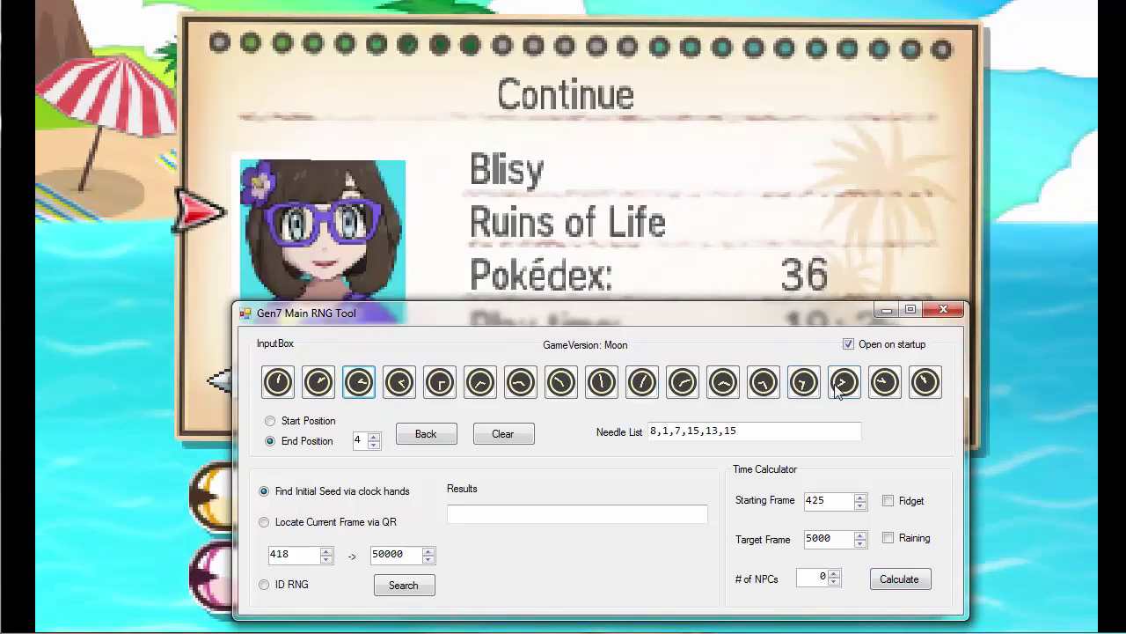
left_click(840, 387)
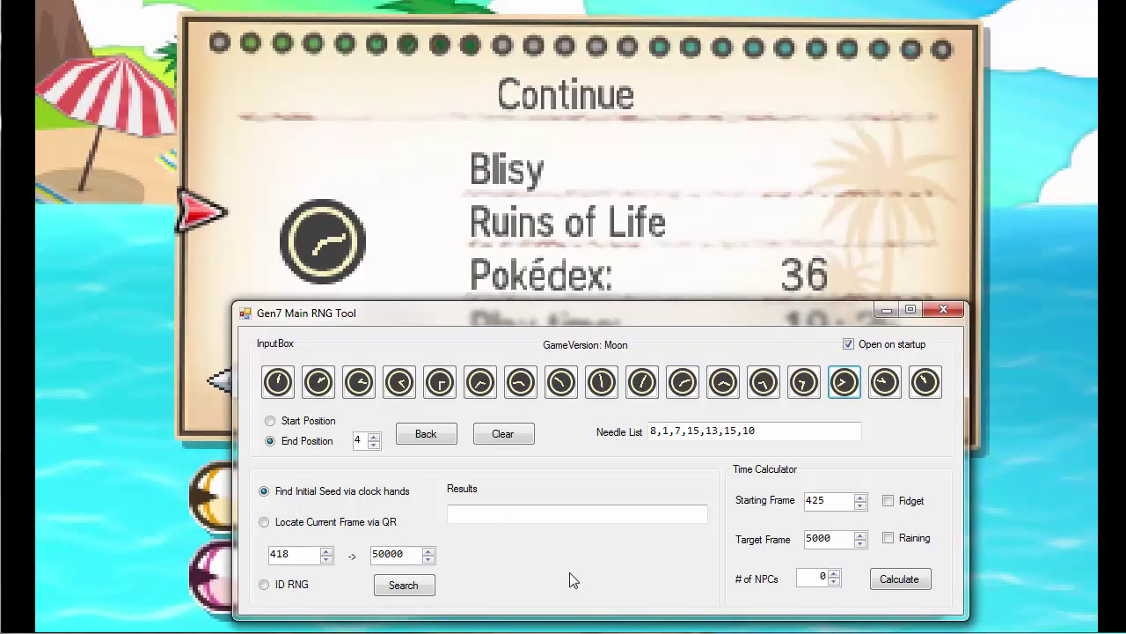
left_click(803, 381)
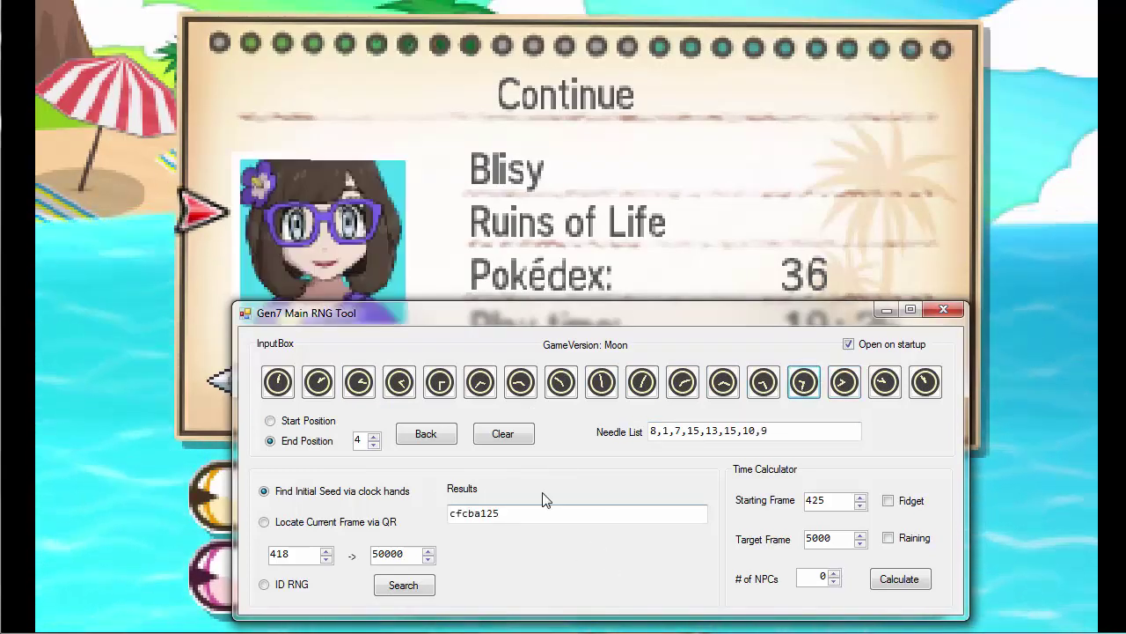
left_click(509, 515)
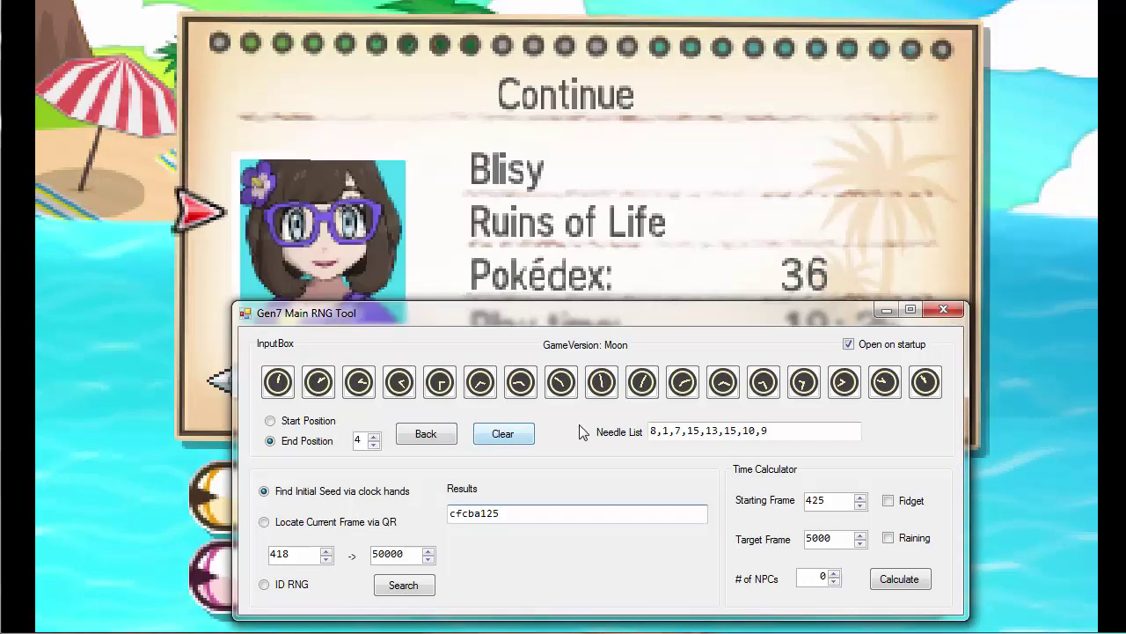
left_click(519, 387)
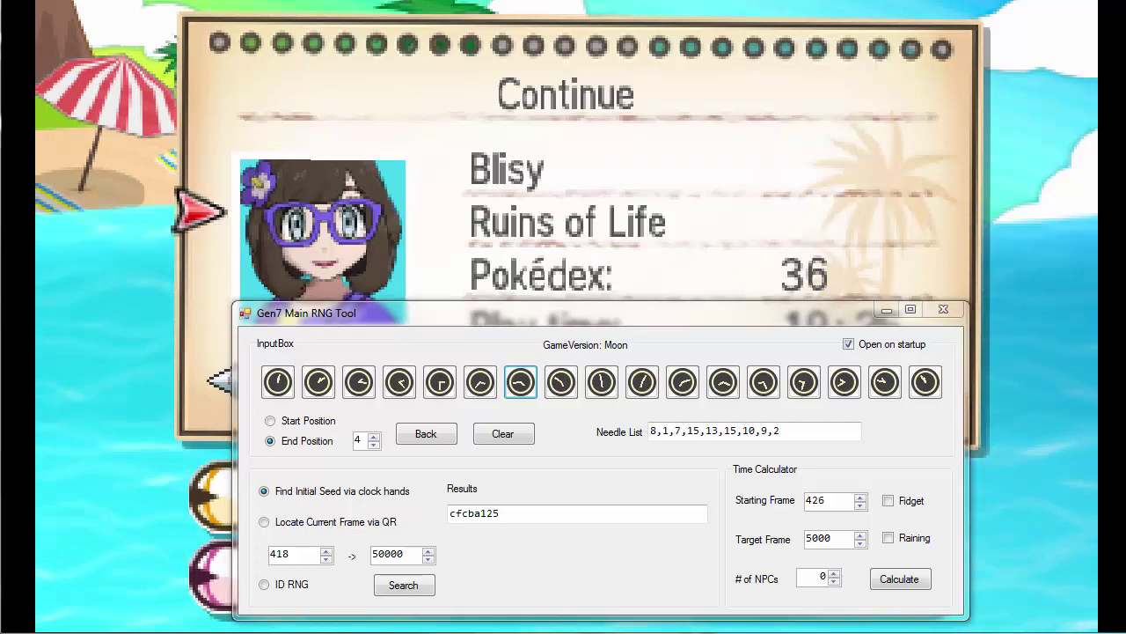
Switch back to the 3DS RNG Tool and calculate the Tapu Lele frames for the found seed.
key("alt+Tab")
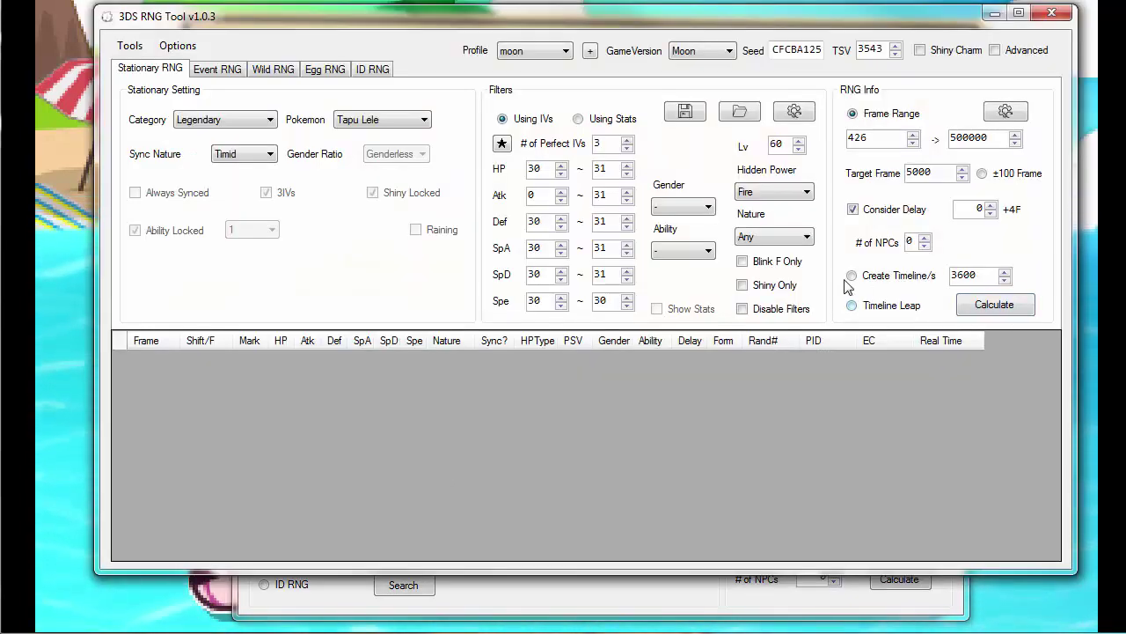
left_click(988, 310)
Compare the IVs, nature, sync and real time of frames 39849 to 39851 in the results.
left_click(790, 397)
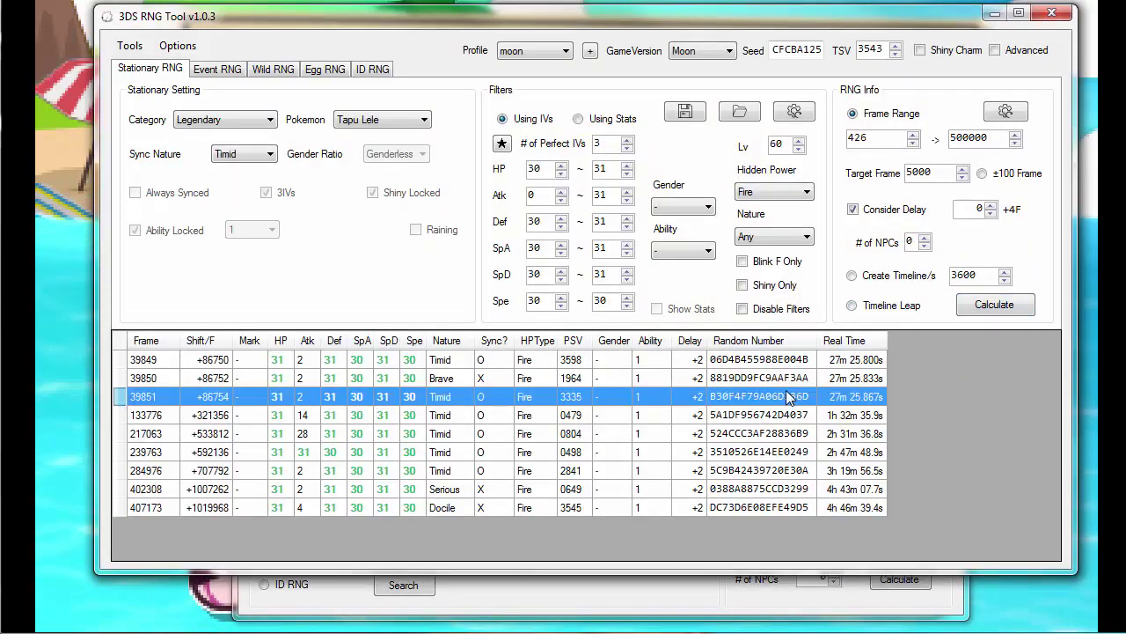
left_click_drag(511, 376, 542, 378)
left_click(840, 402)
left_click(722, 360)
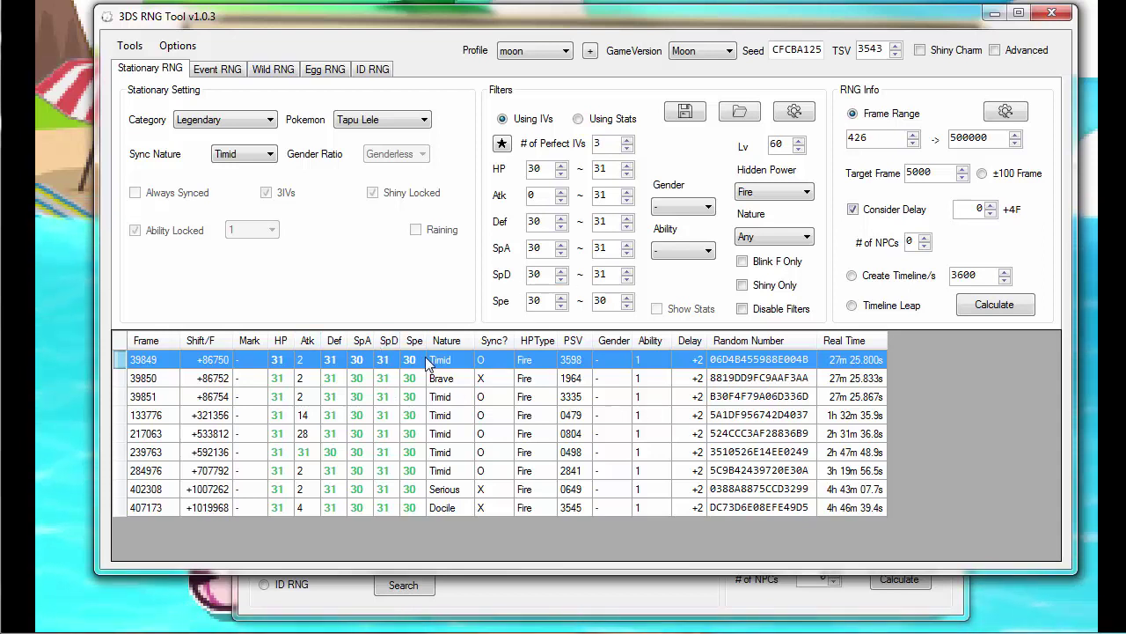
left_click_drag(427, 361, 413, 398)
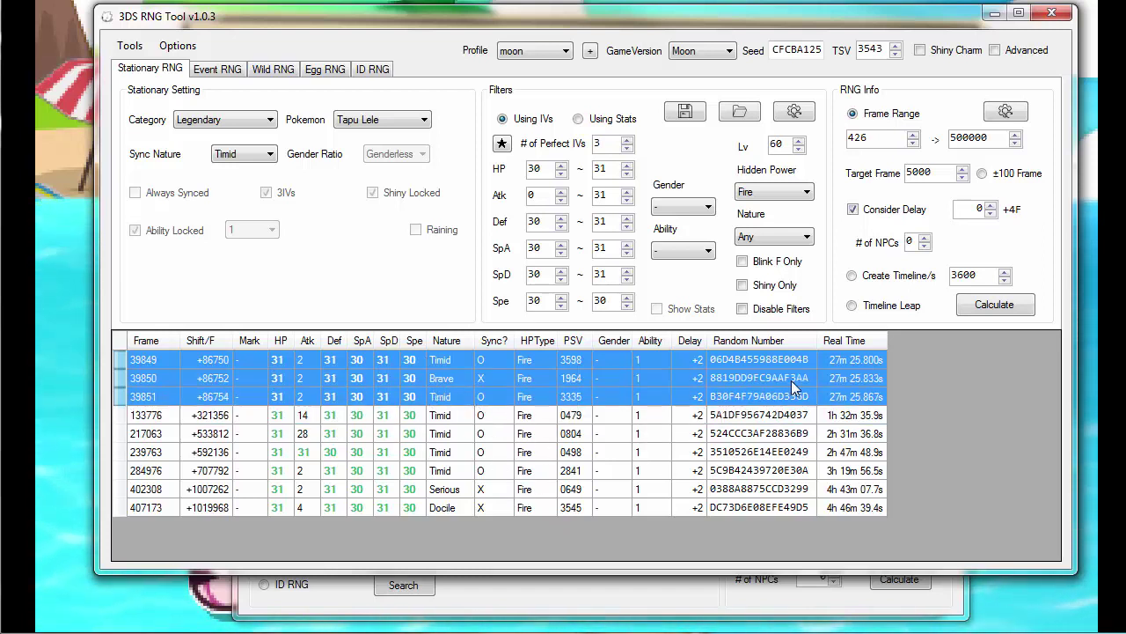
left_click(850, 391)
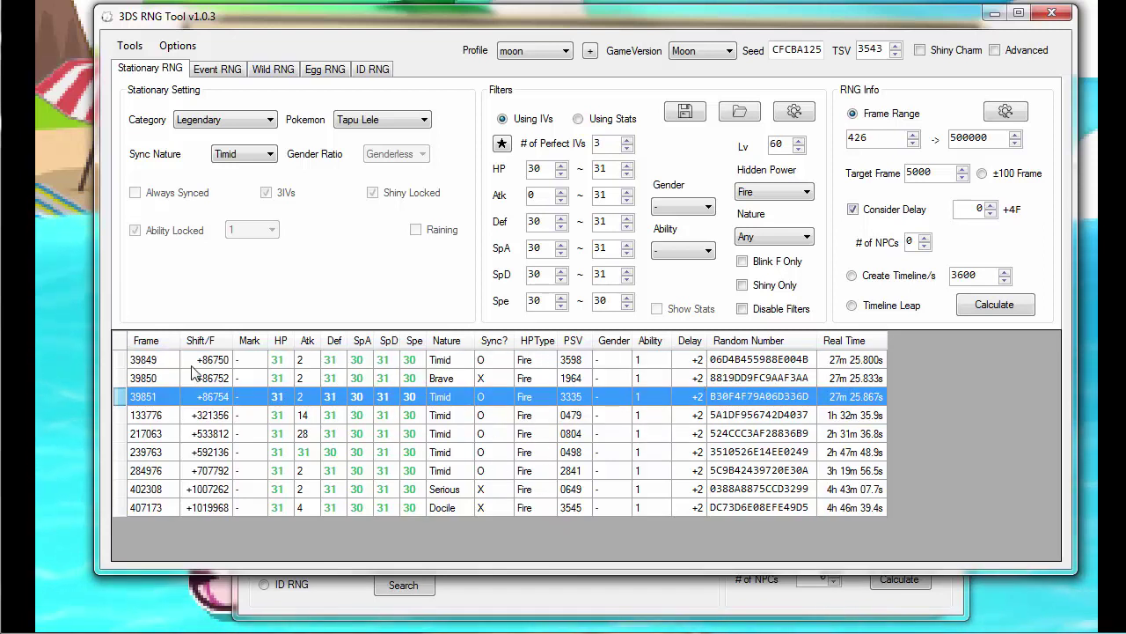
Select Continue in the game and enter the clock needles starting 0,6,8,15,10 as end positions in the Gen7 Main RNG Tool.
key("alt+Tab")
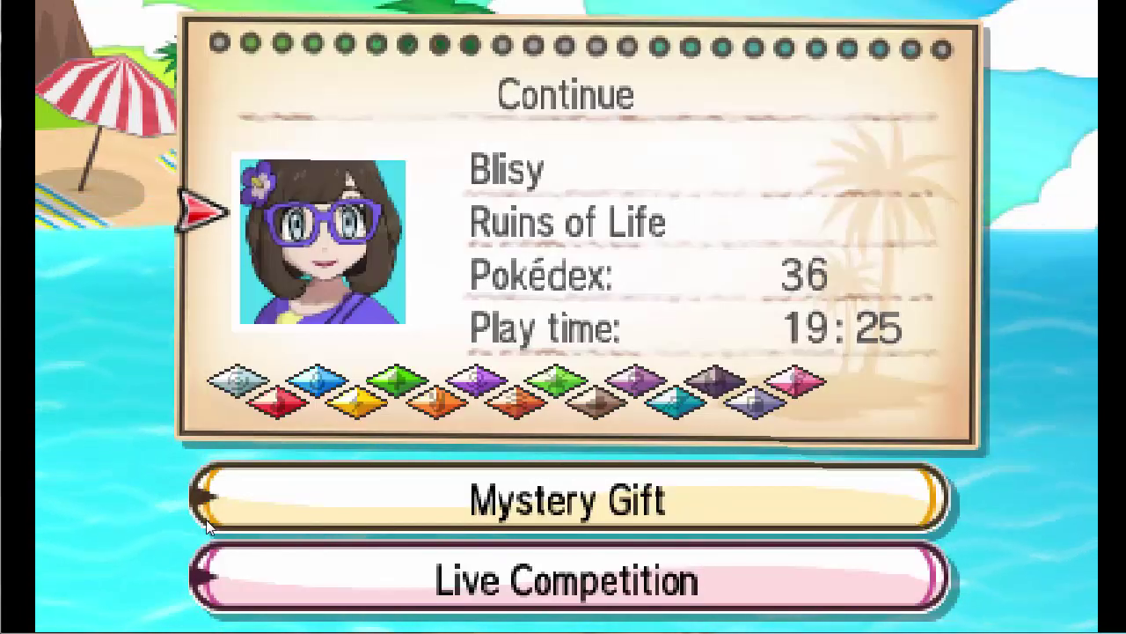
key("a")
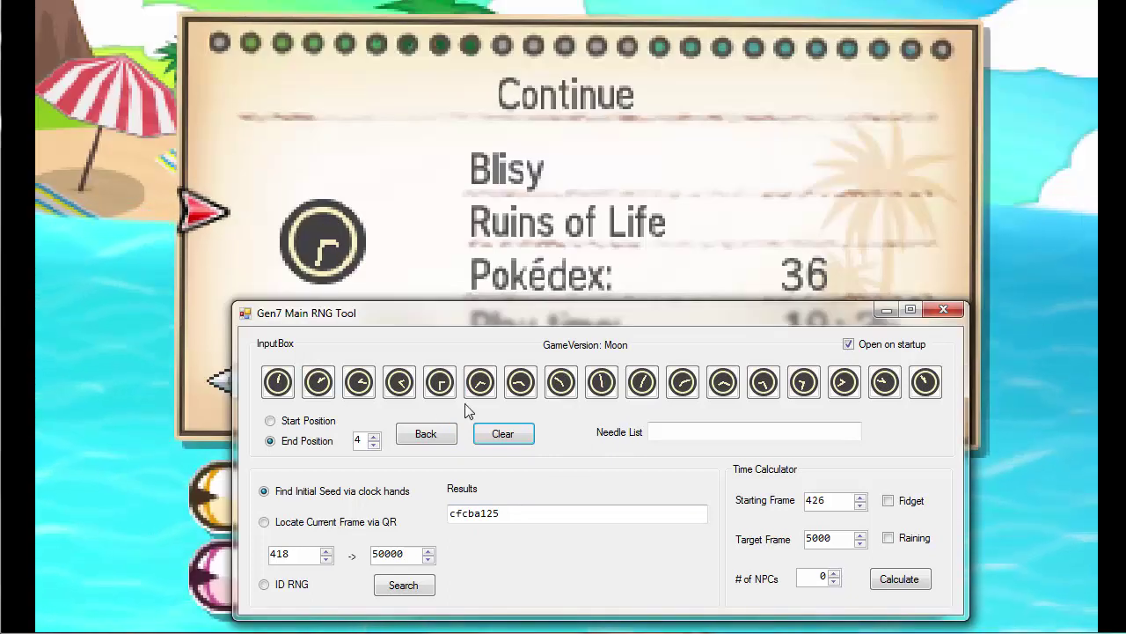
left_click(444, 384)
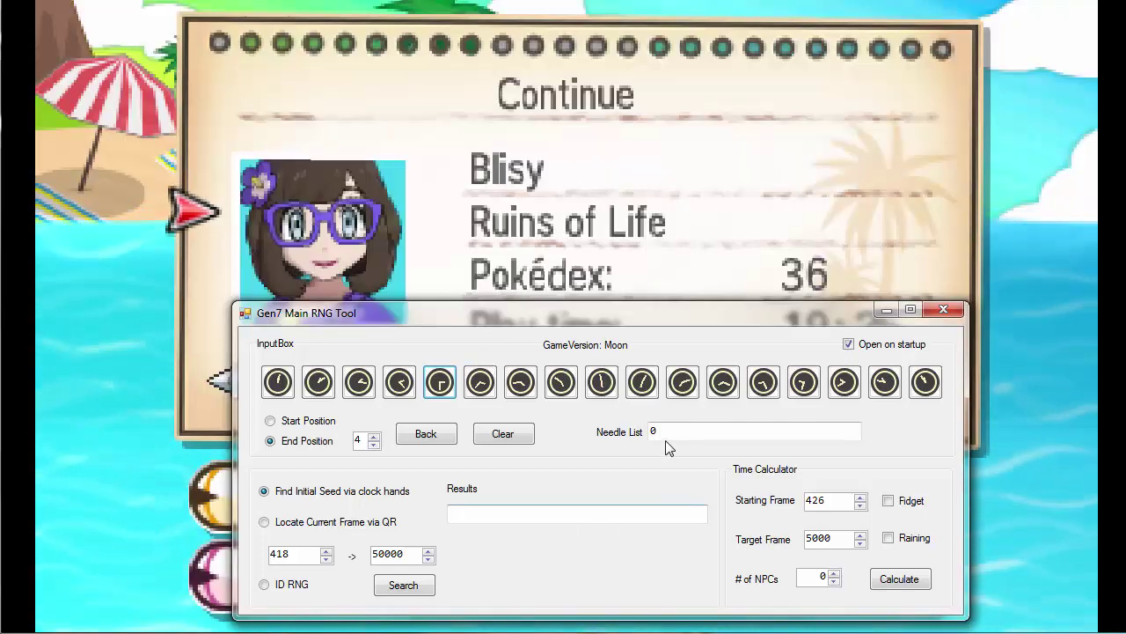
left_click(690, 391)
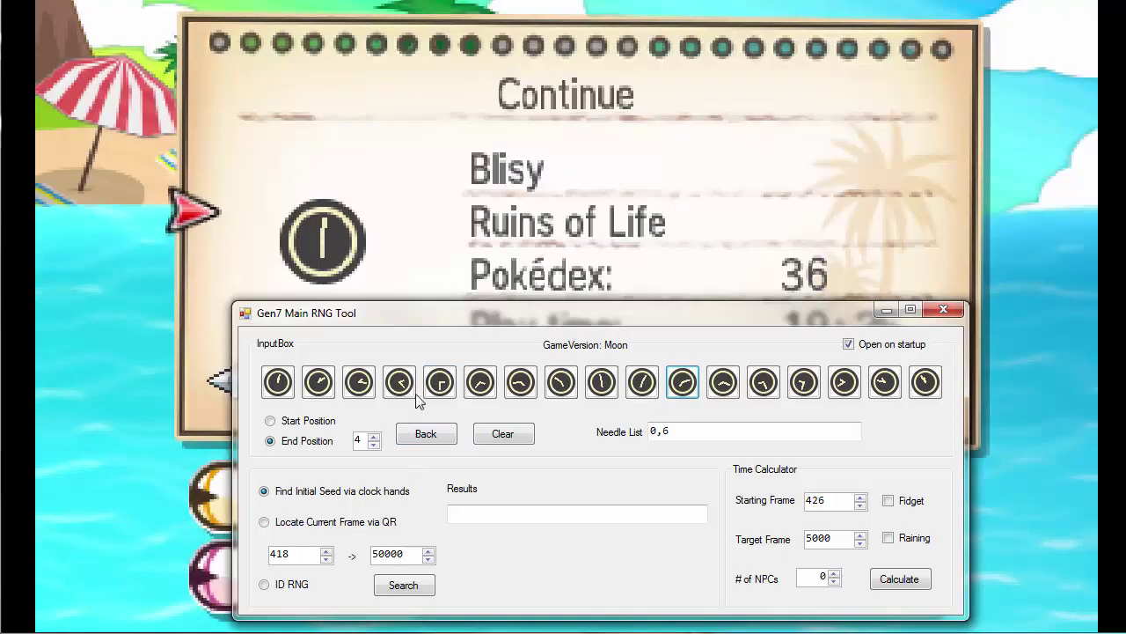
left_click(756, 394)
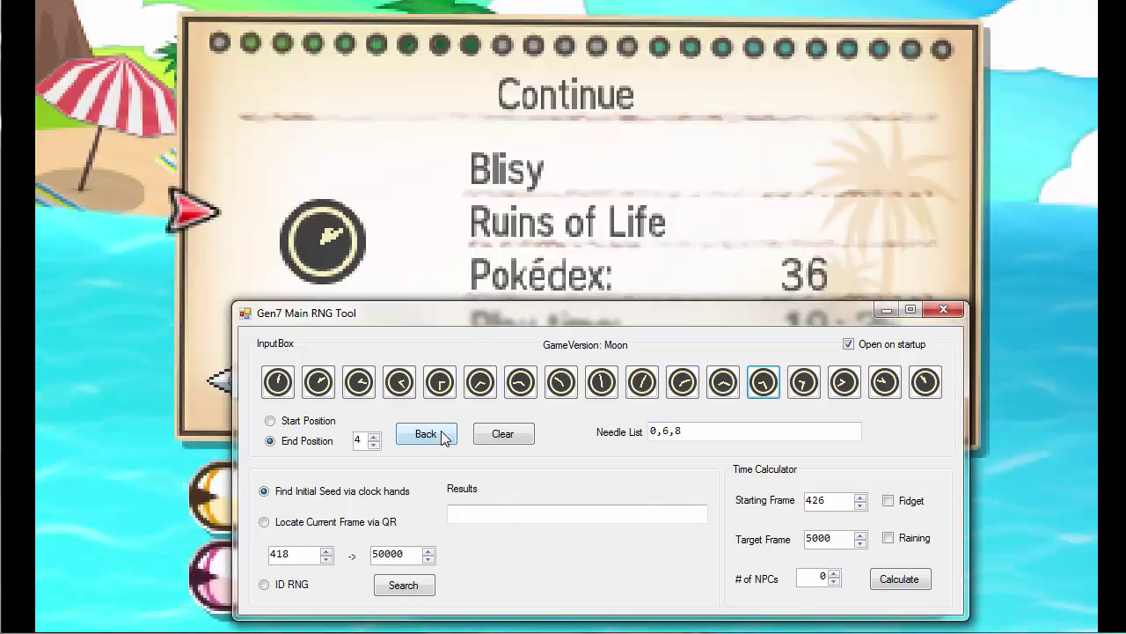
left_click(372, 381)
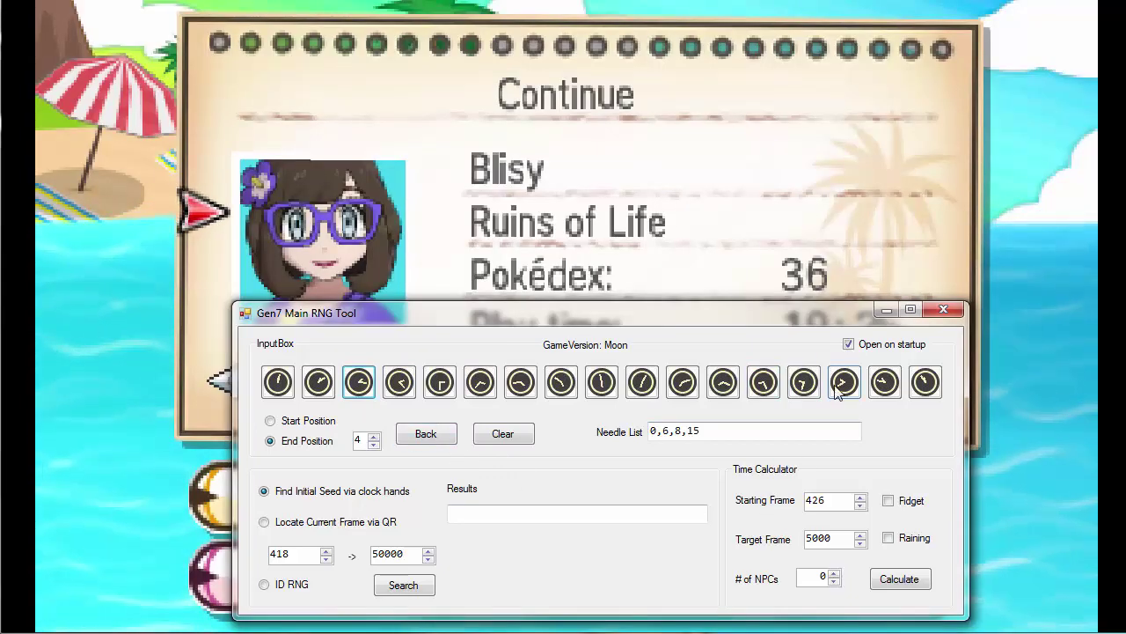
left_click(838, 390)
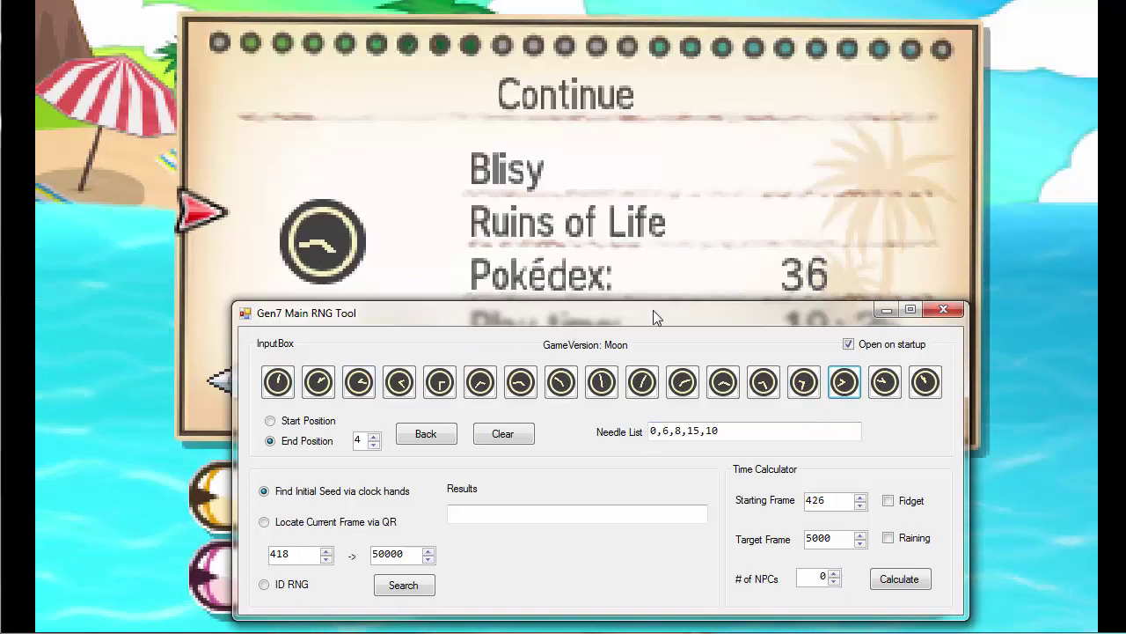
left_click(601, 381)
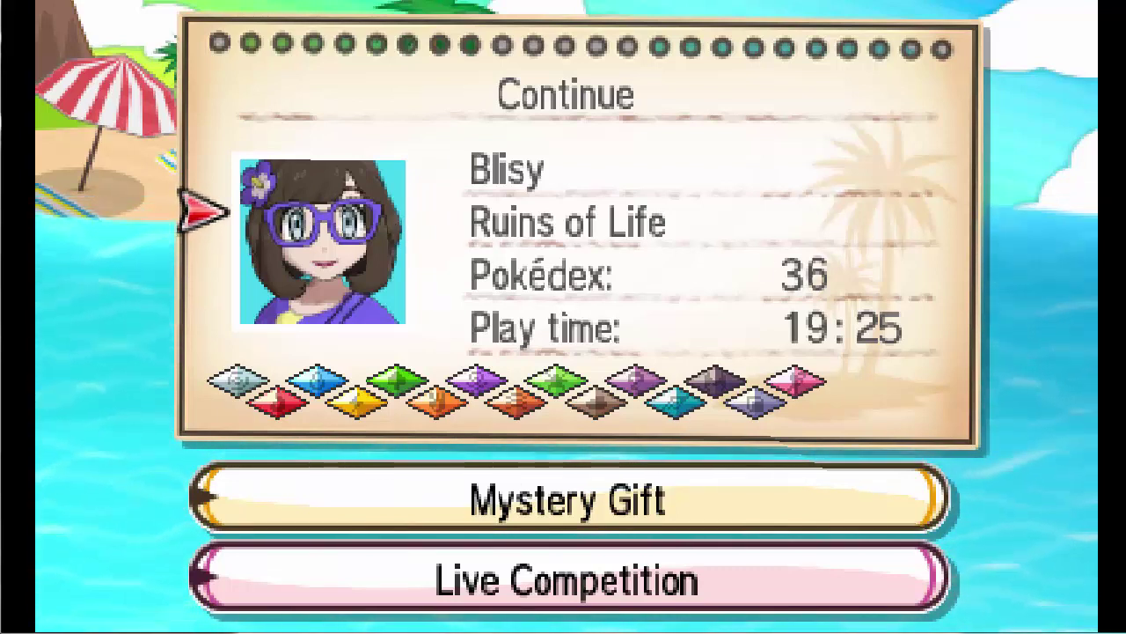
Switch to the 3DS RNG Tool and compare the IVs, nature, sync and real time of frames 5861 to 13149.
key("alt+Tab")
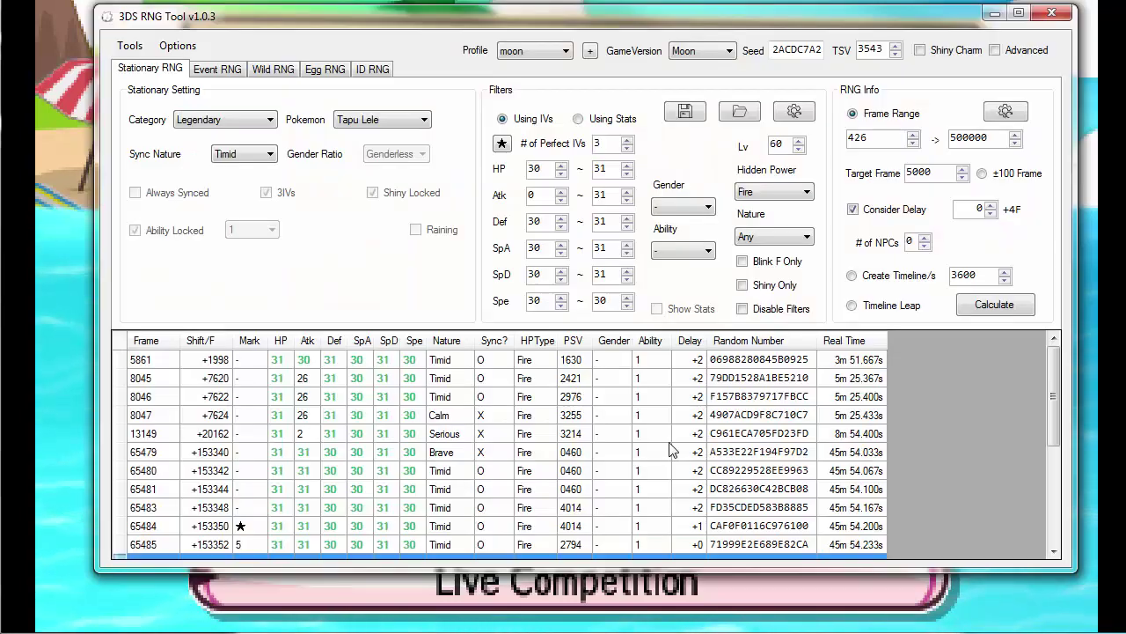
left_click(668, 440)
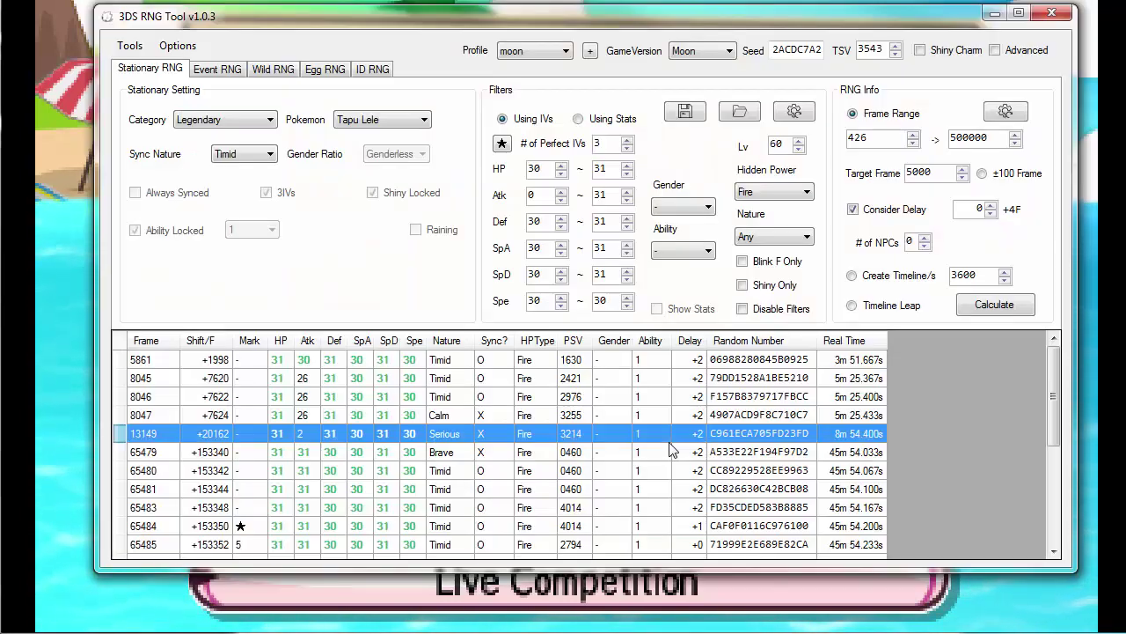
left_click(519, 415)
left_click(488, 377)
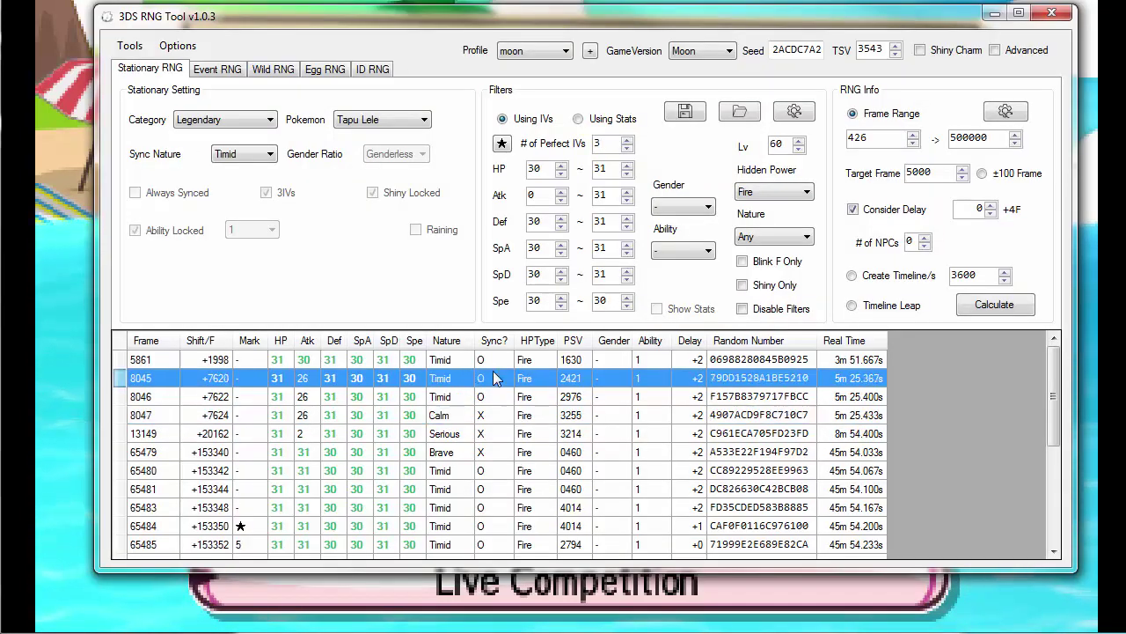
left_click(480, 361)
left_click(405, 396)
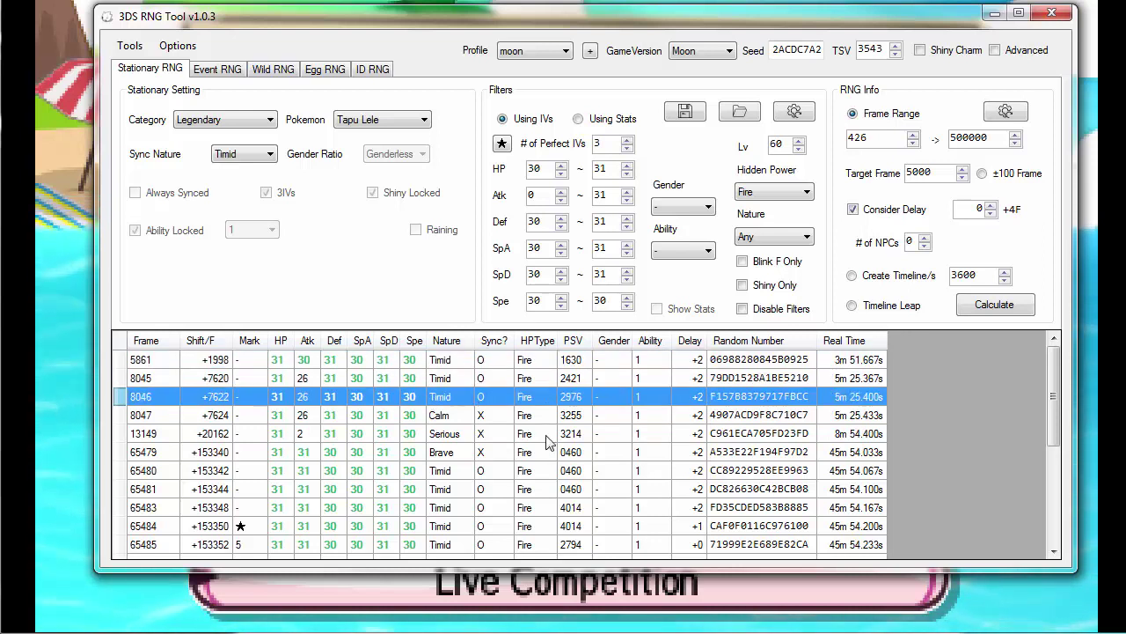
left_click(352, 377)
left_click(369, 359, "shift")
left_click(374, 359)
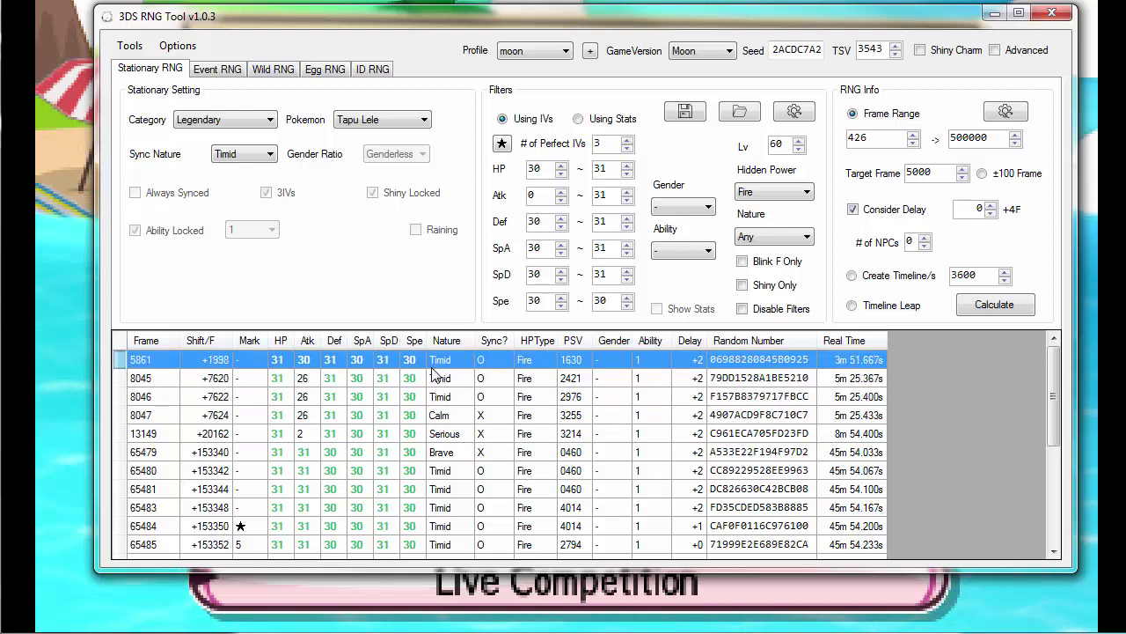
left_click(456, 401, "shift")
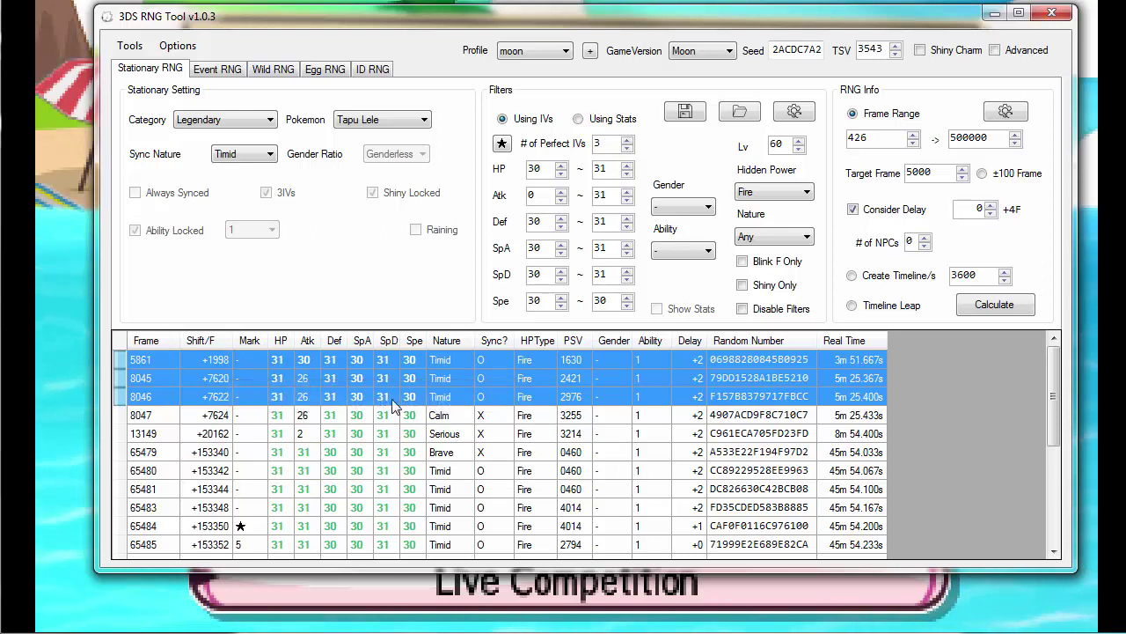
left_click(378, 433)
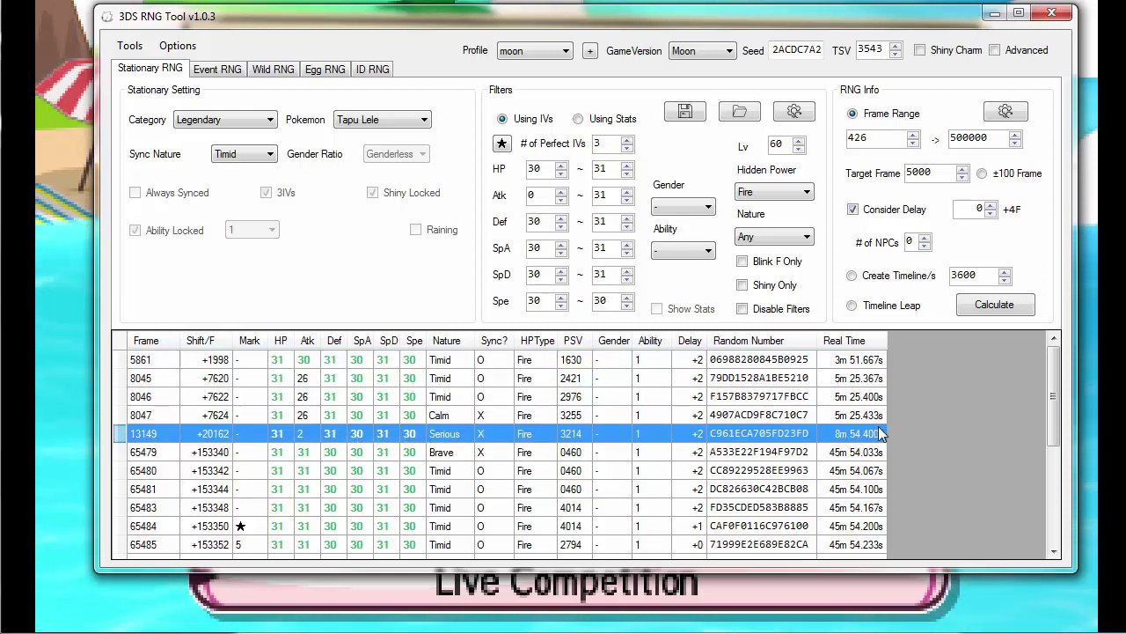
Check the nature and sync of the consecutive frames 8045 to 8047 against frame 5861.
left_click(295, 359)
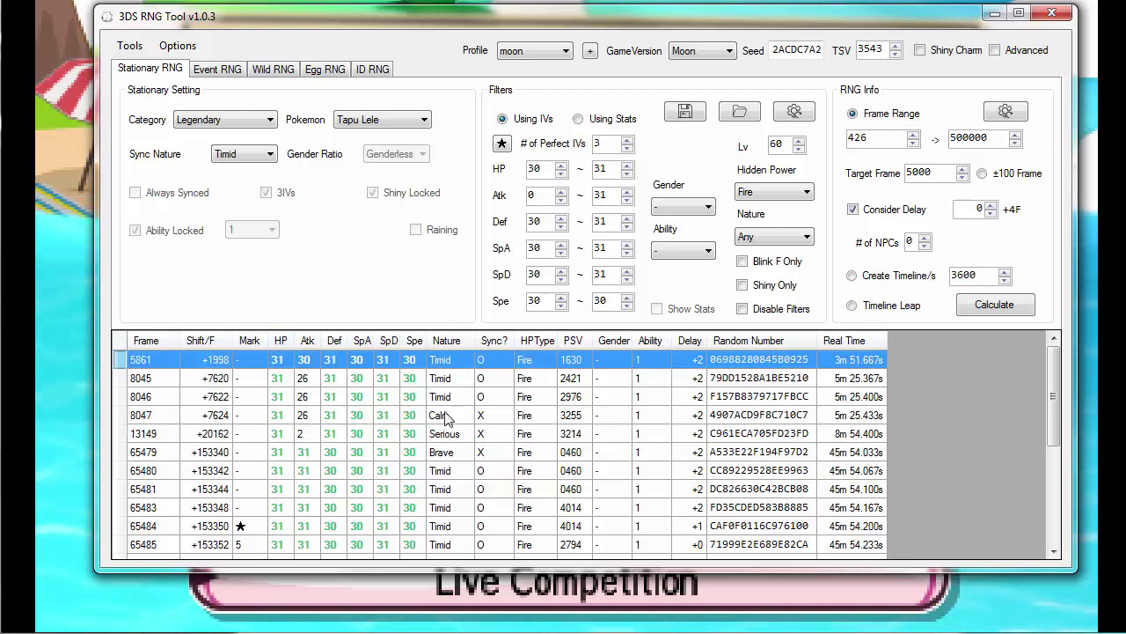
left_click_drag(445, 397, 466, 418)
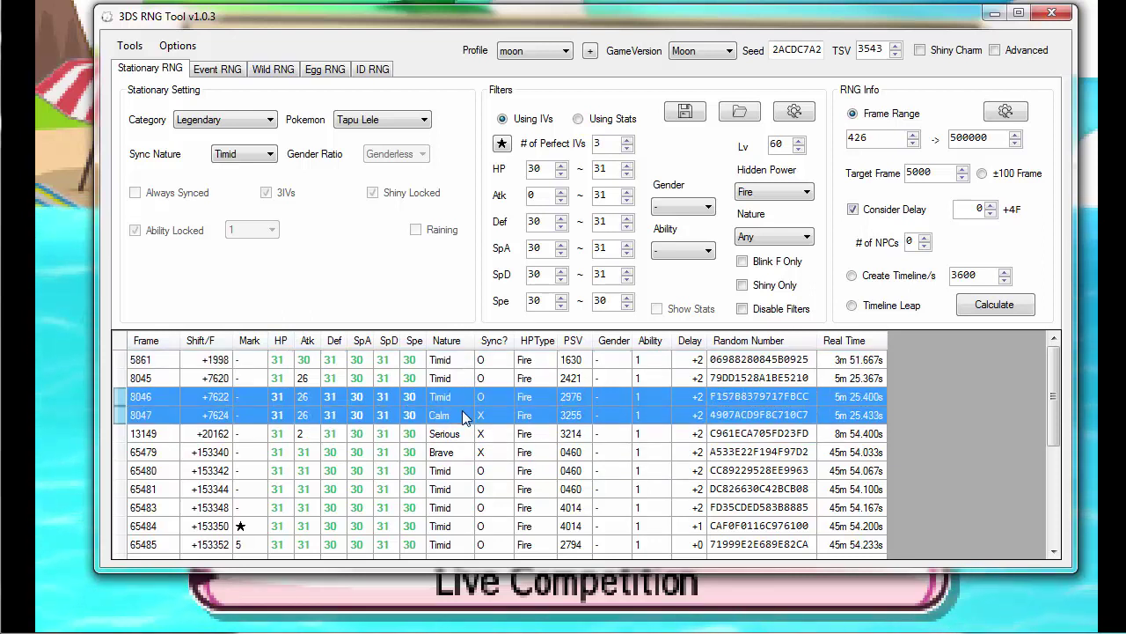
left_click(469, 396)
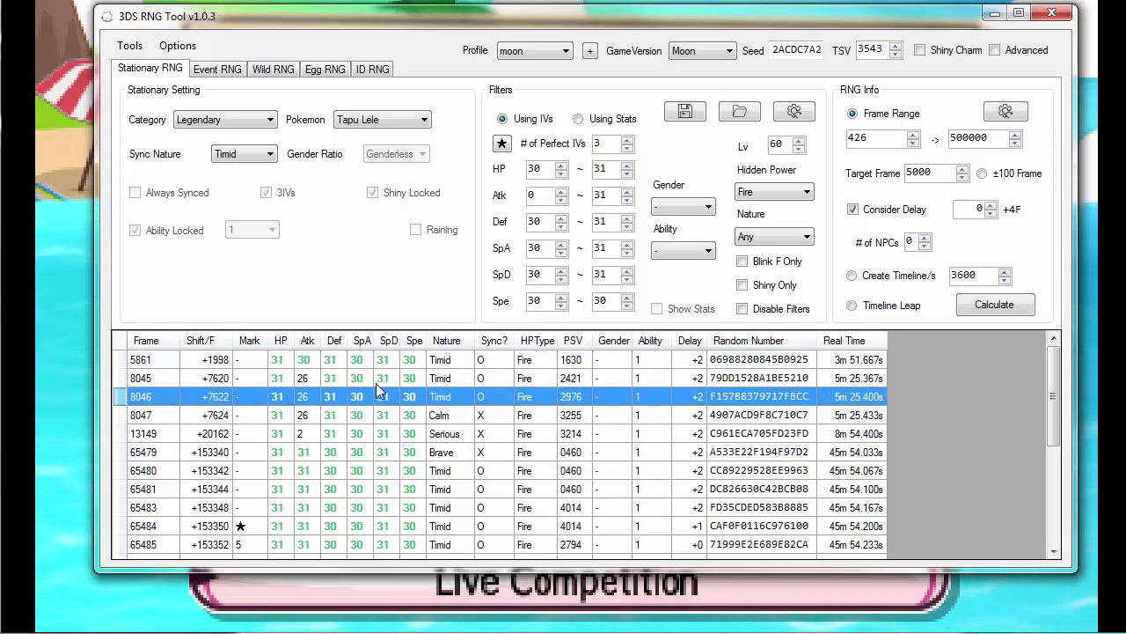
left_click_drag(388, 379, 413, 417)
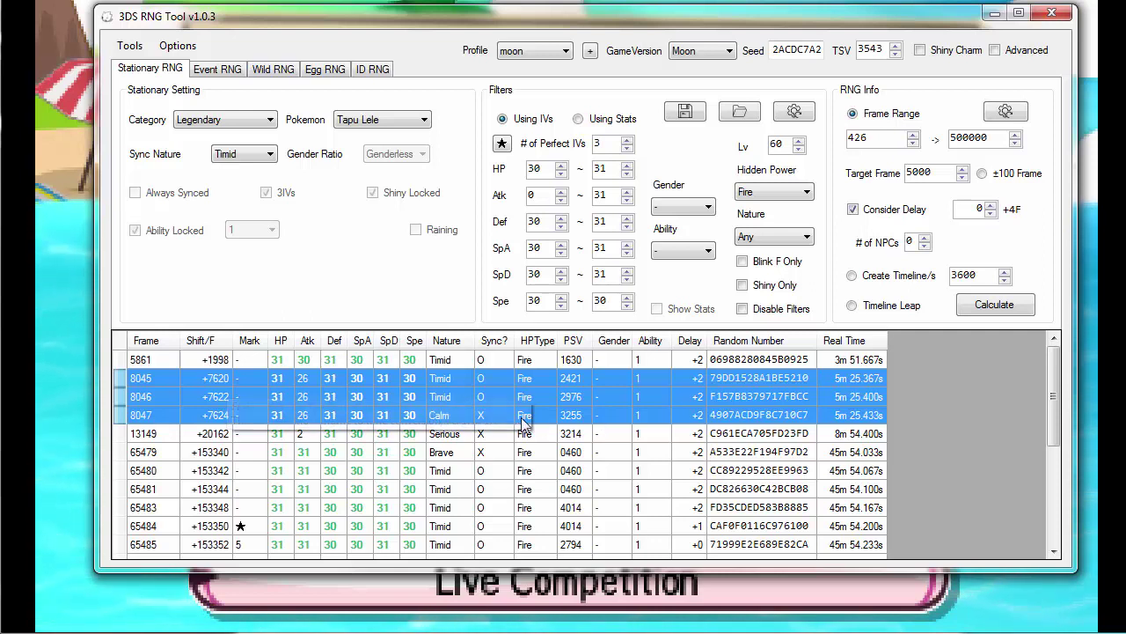
left_click(467, 417)
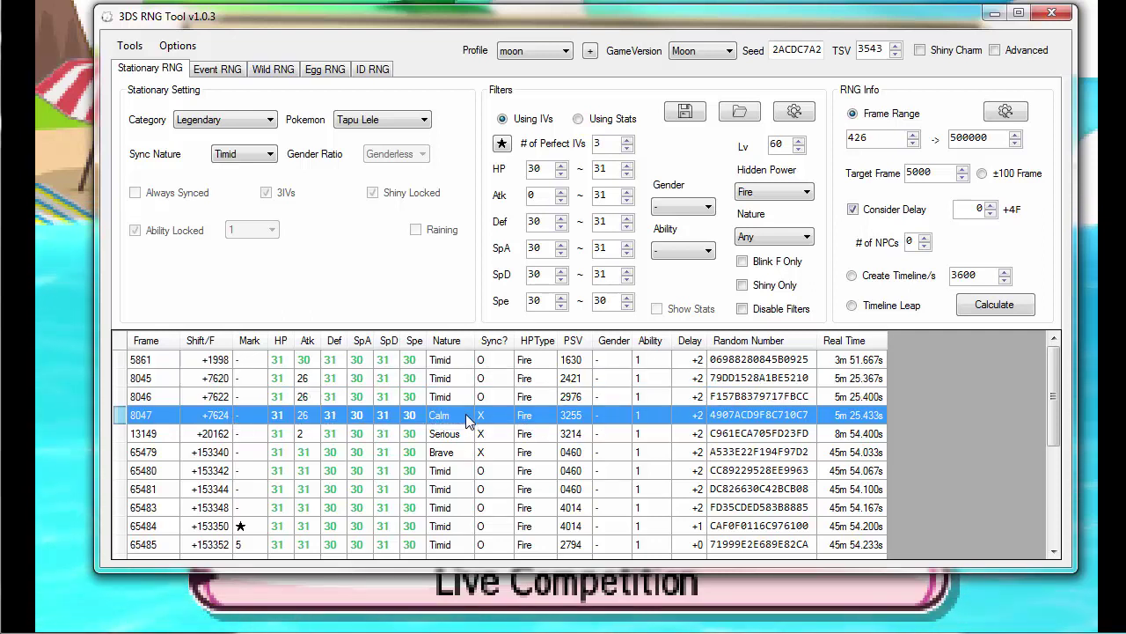
left_click(479, 397)
left_click(511, 378, "shift")
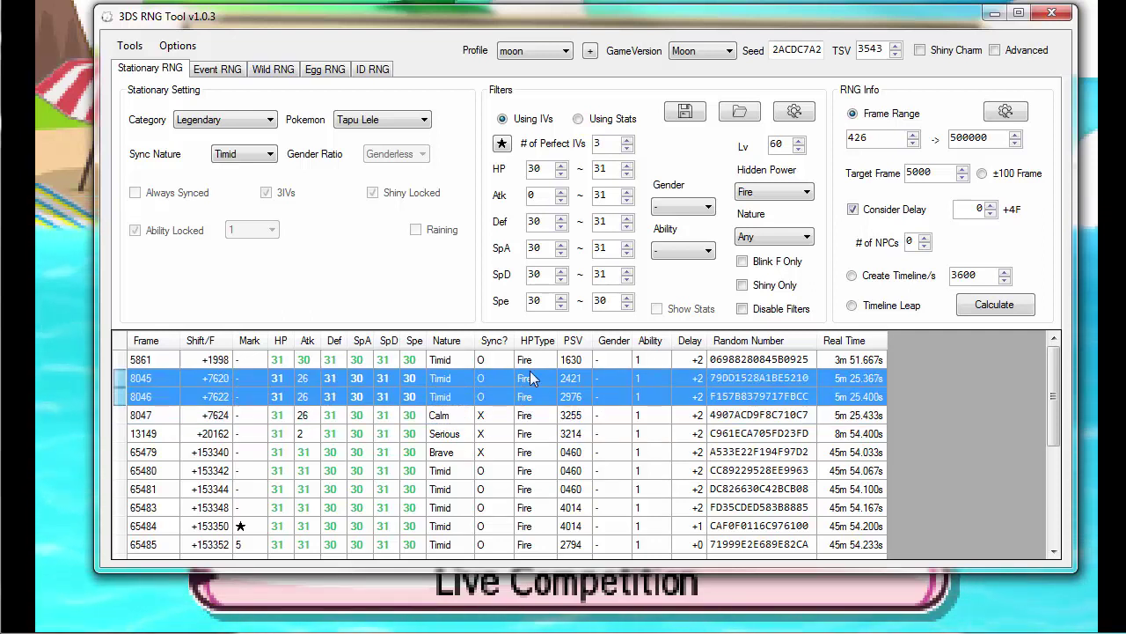
left_click(525, 380)
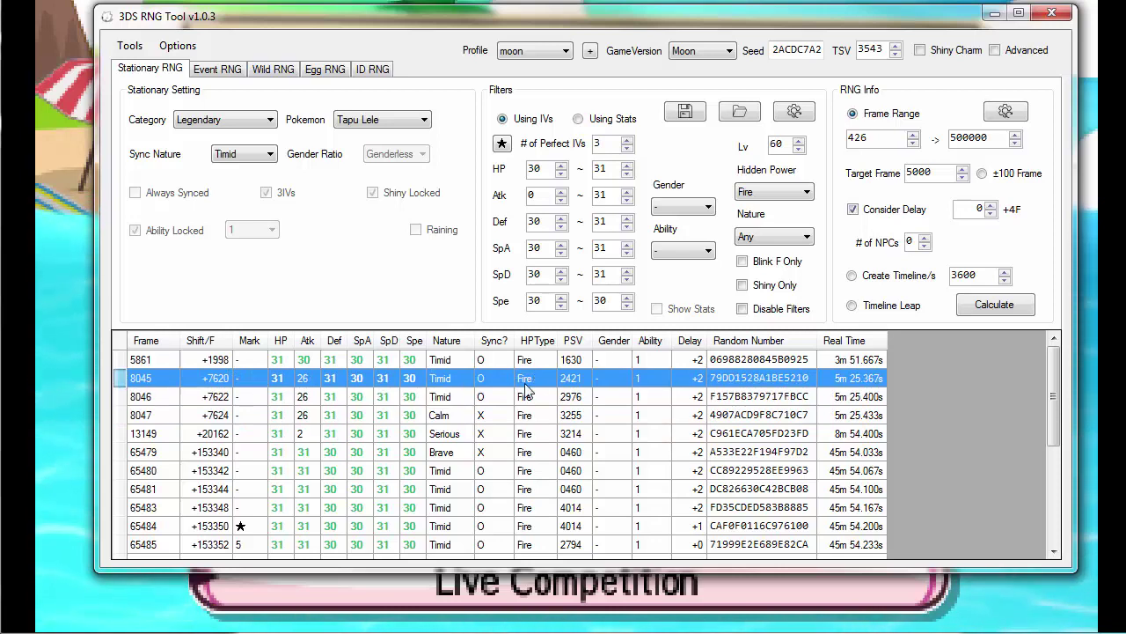
Examine the nature, sync, mark and delay of the cluster of frames 65479 to 65486 in the results.
scroll(373, 376, "down", 2)
scroll(490, 584, "up", 1)
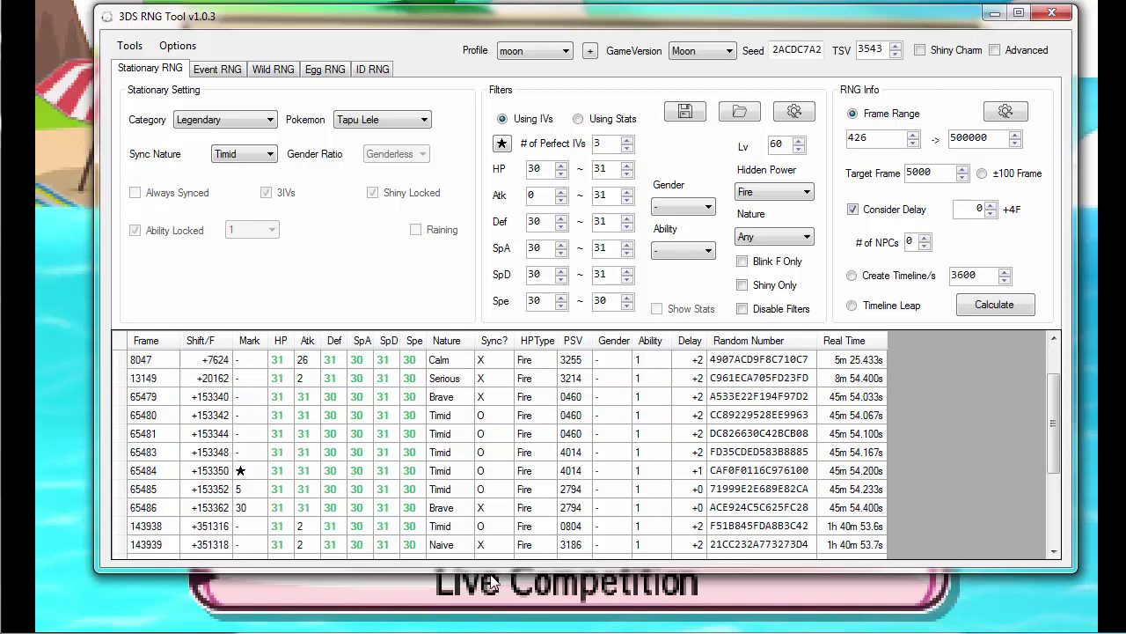
scroll(516, 470, "up", 1)
scroll(540, 453, "down", 2)
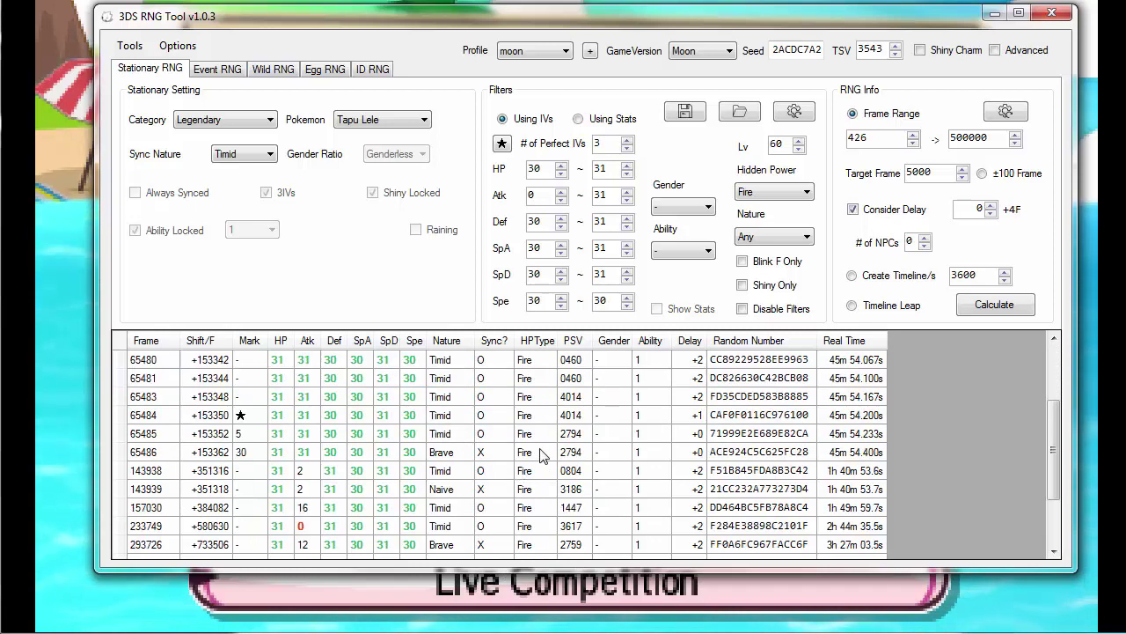
scroll(574, 452, "up", 1)
left_click_drag(443, 415, 443, 491)
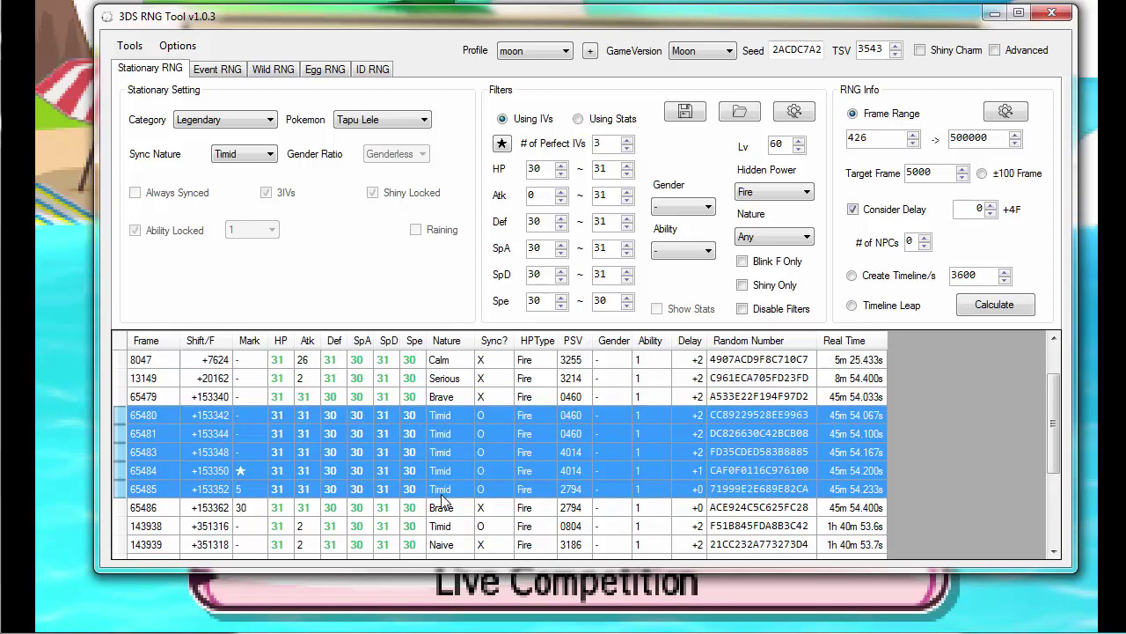
left_click_drag(480, 397, 481, 508)
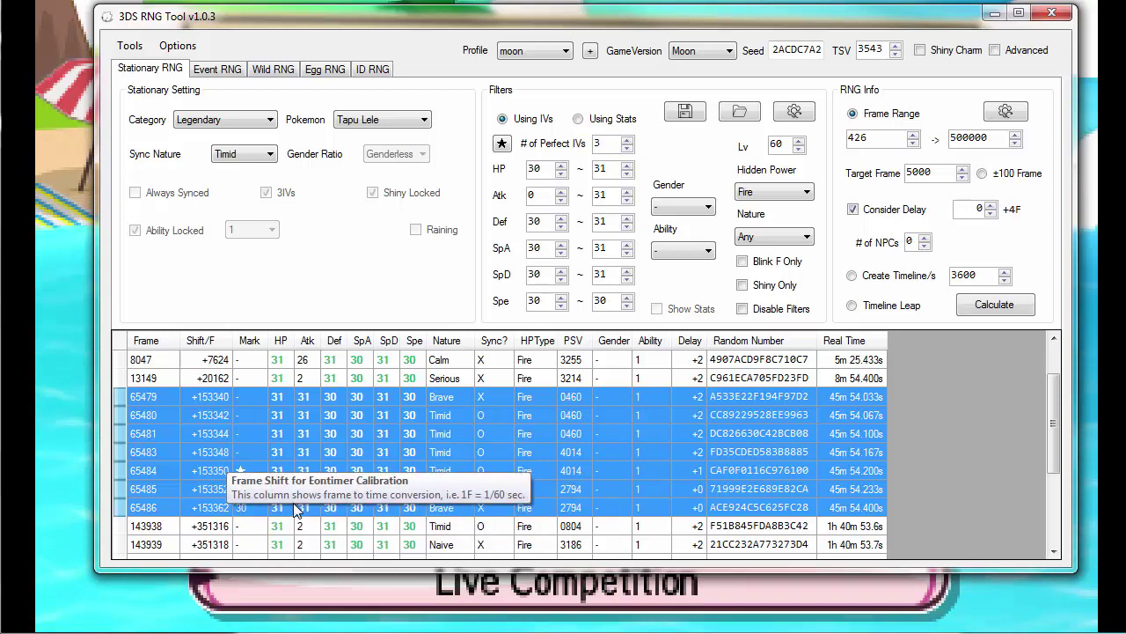
left_click(370, 512)
left_click(241, 488, "shift")
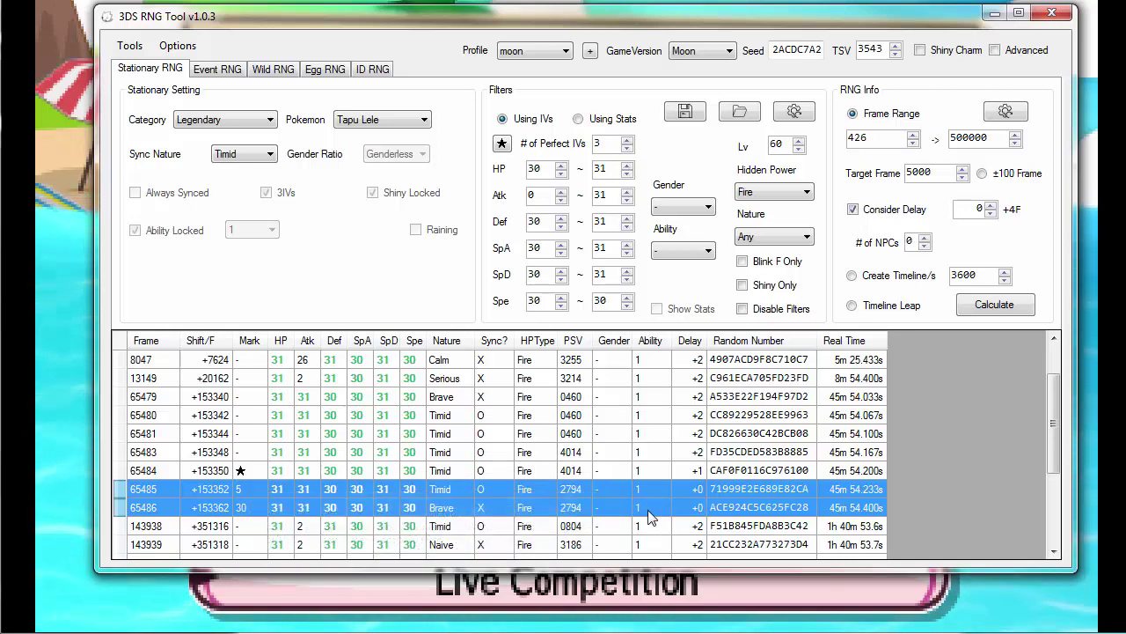
left_click(626, 503)
scroll(625, 504, "down", 2)
scroll(691, 470, "up", 4)
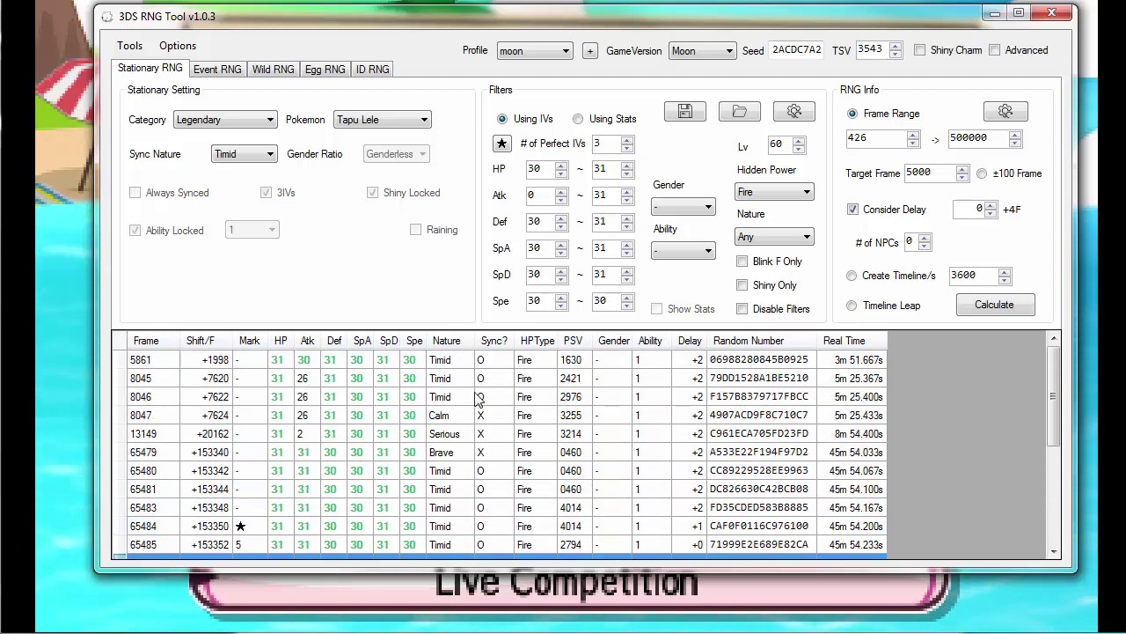
Compare the early frames 5861 and 8045 to 8047 once more as target candidates.
left_click(462, 378)
key("Down")
key("Down")
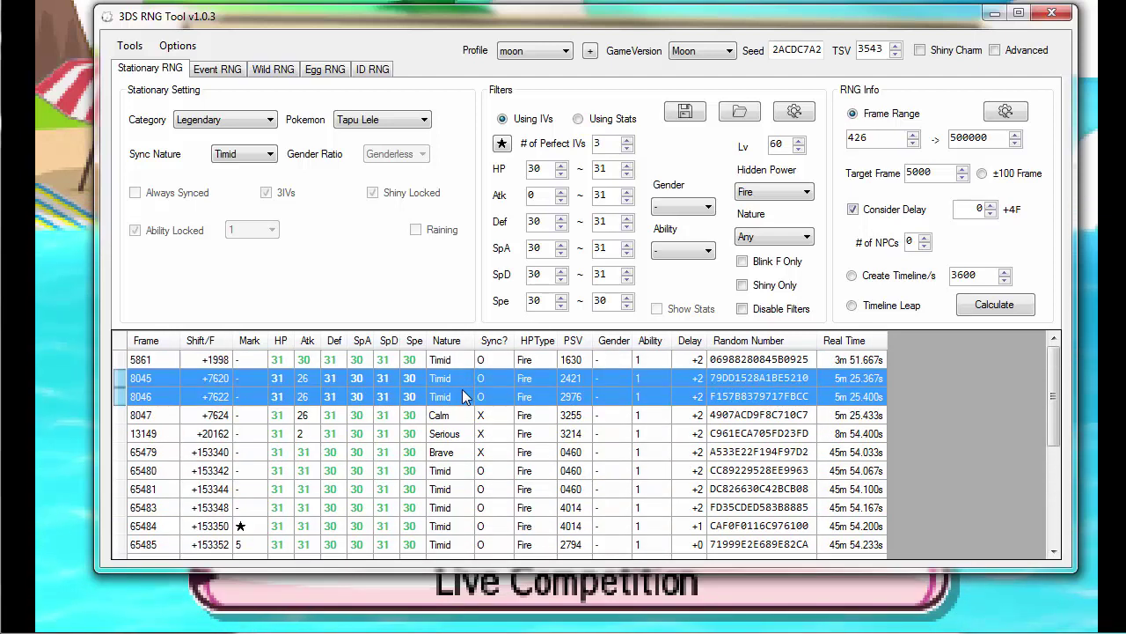
left_click(493, 364, "shift")
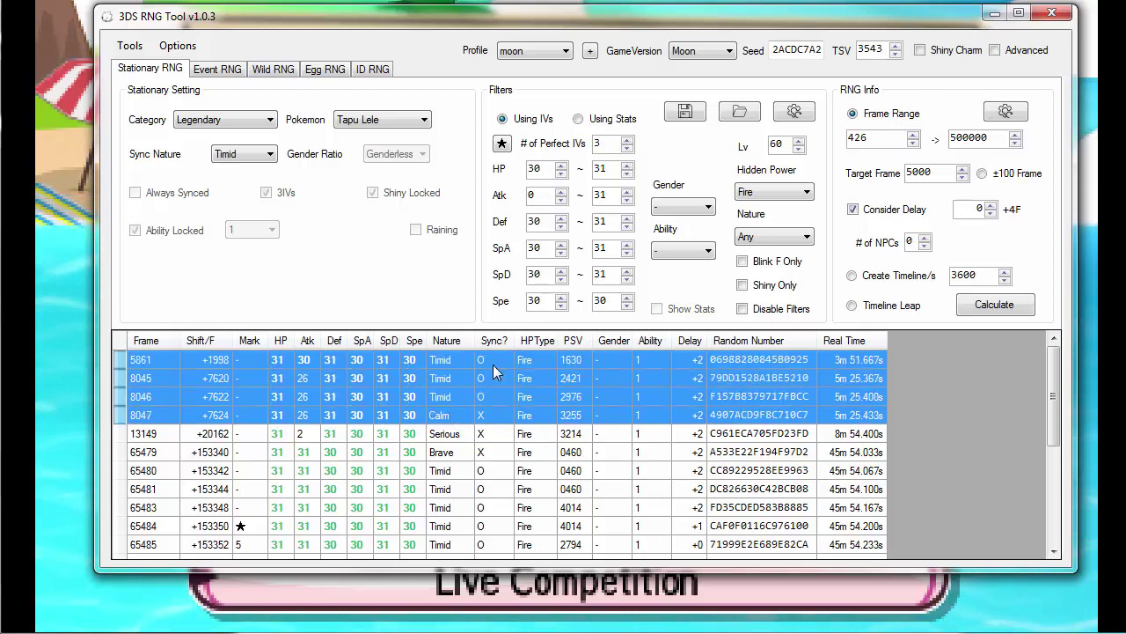
left_click(482, 373, "shift")
key("Up")
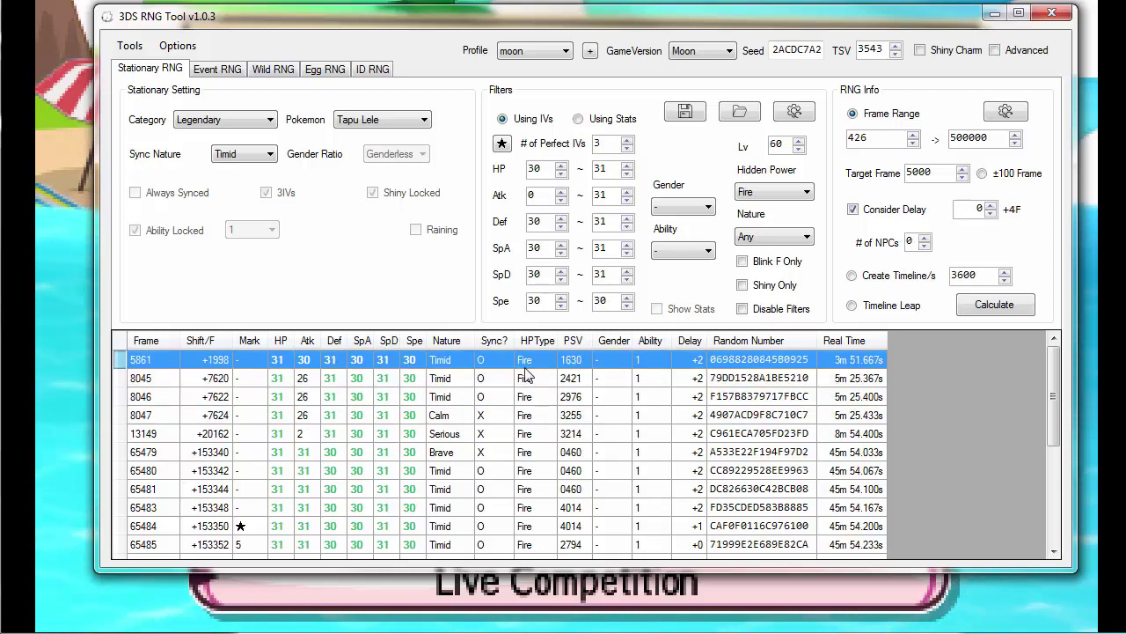
left_click_drag(408, 380, 396, 410)
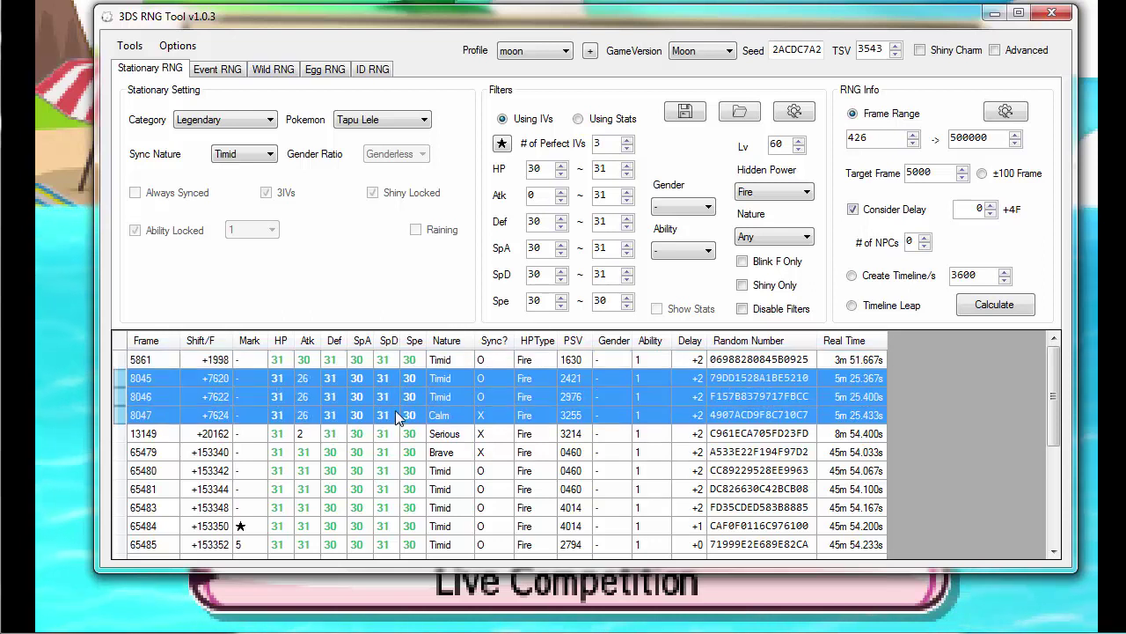
Set frame 8046 as the target frame and switch to the Gen7 Main RNG Tool.
left_click(318, 395)
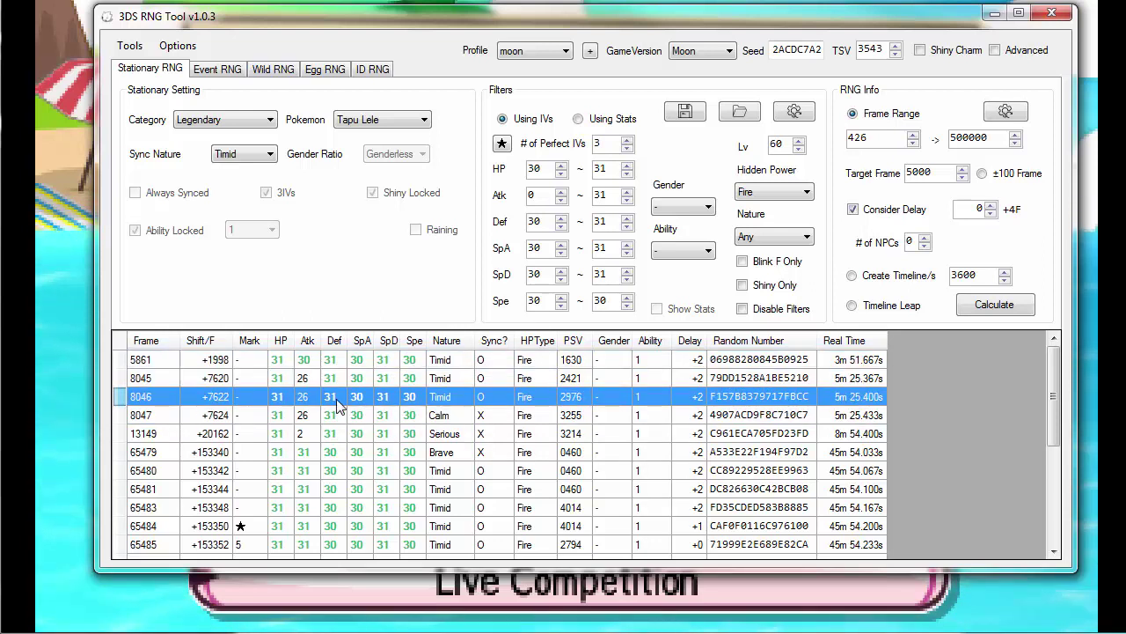
right_click(337, 405)
left_click(348, 417)
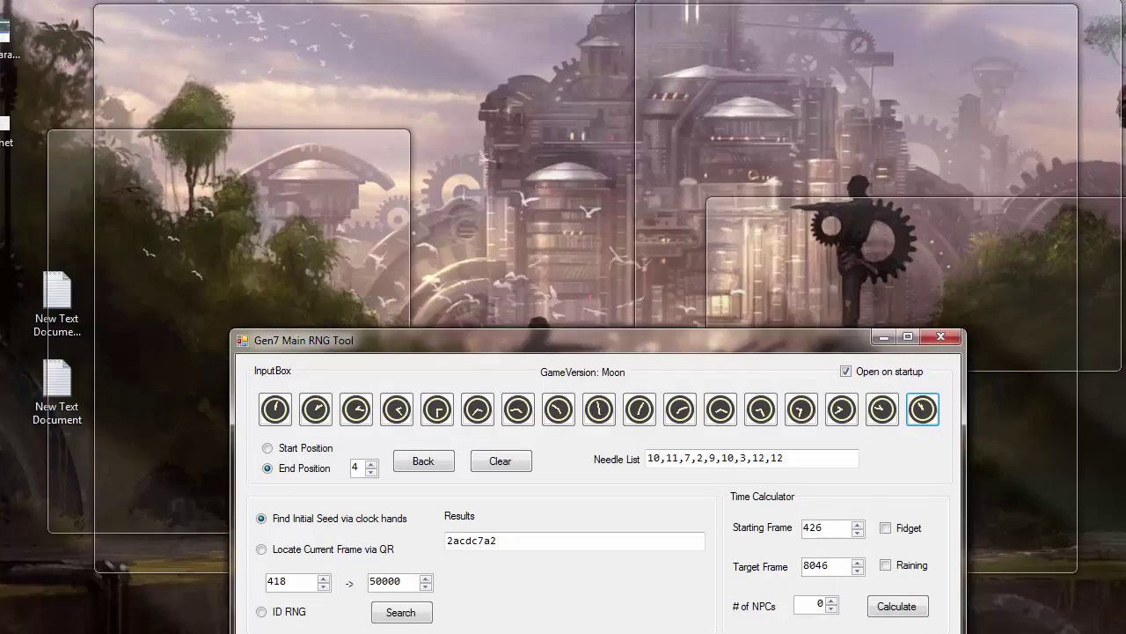
key("alt+Tab")
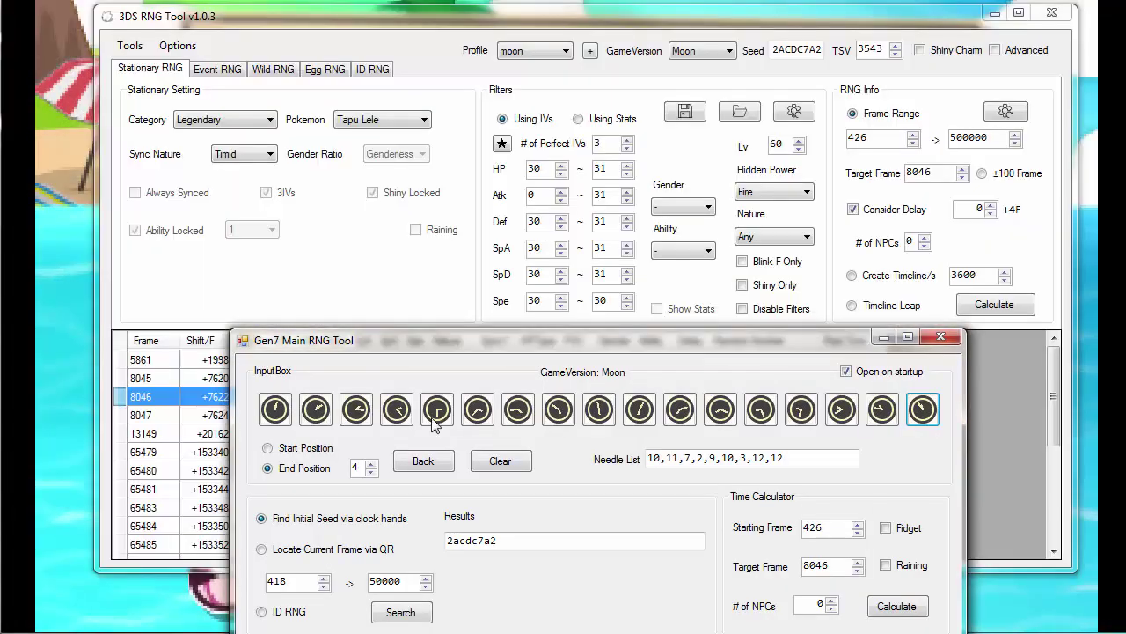
Calculate the wait from frame 426 to frame 8046 with 0 NPCs, then switch to EonTimer and set its target frame to 19524.
left_click(897, 605)
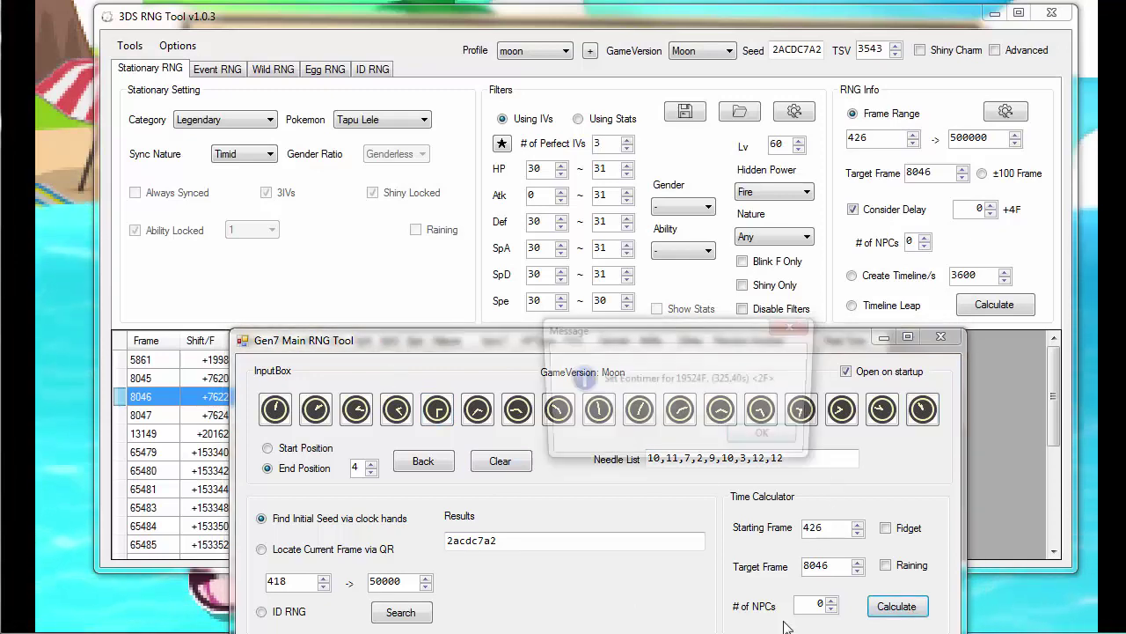
left_click_drag(594, 328, 130, 20)
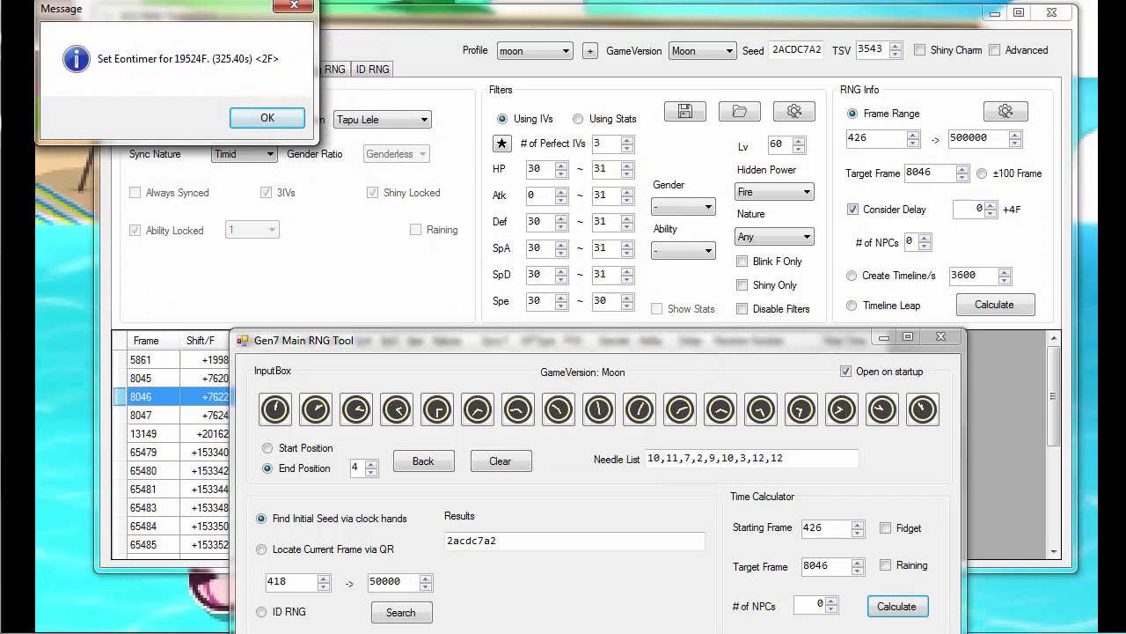
key("alt+Tab")
left_click_drag(862, 29, 678, 45)
double_click(858, 201)
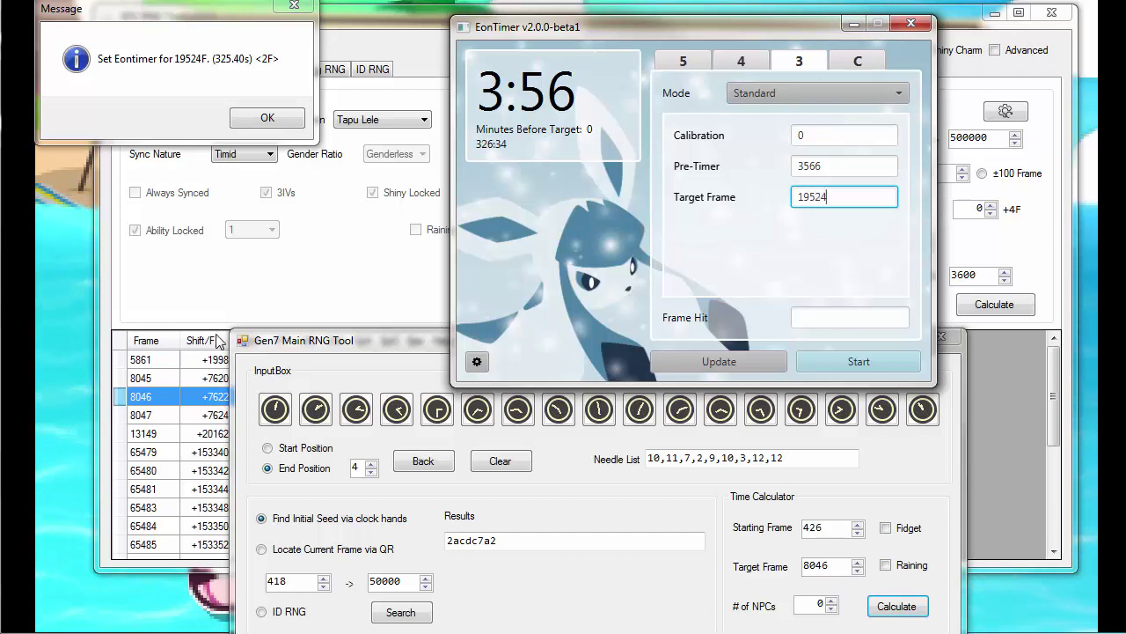
Set the EonTimer pre-timer to 3500 and dismiss the calculated time message.
double_click(827, 167)
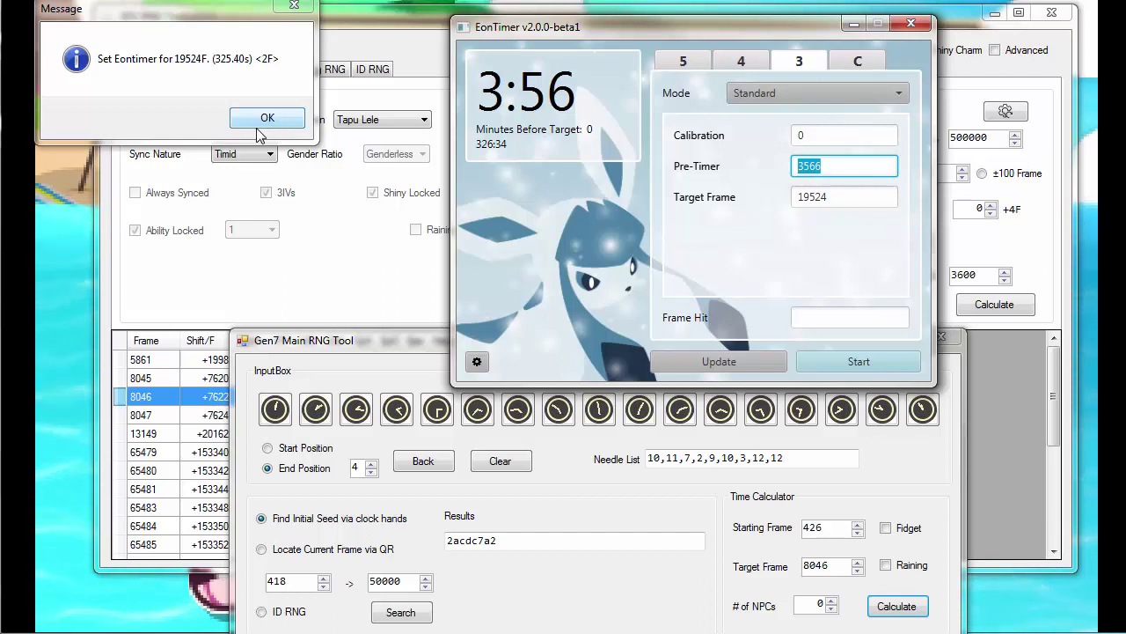
type("3500")
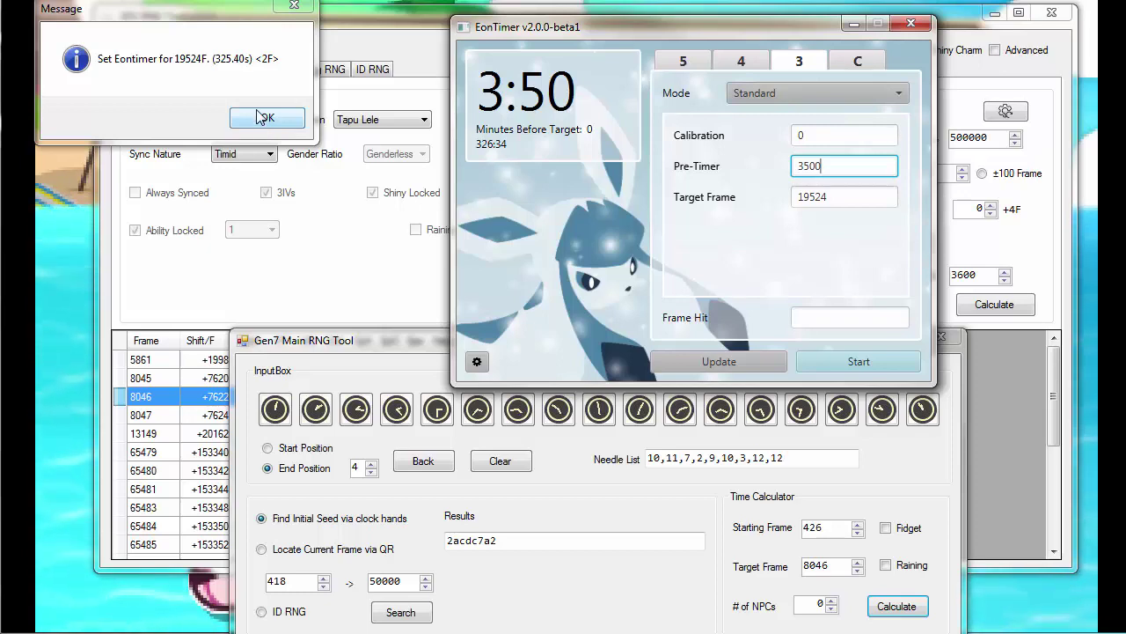
left_click(263, 117)
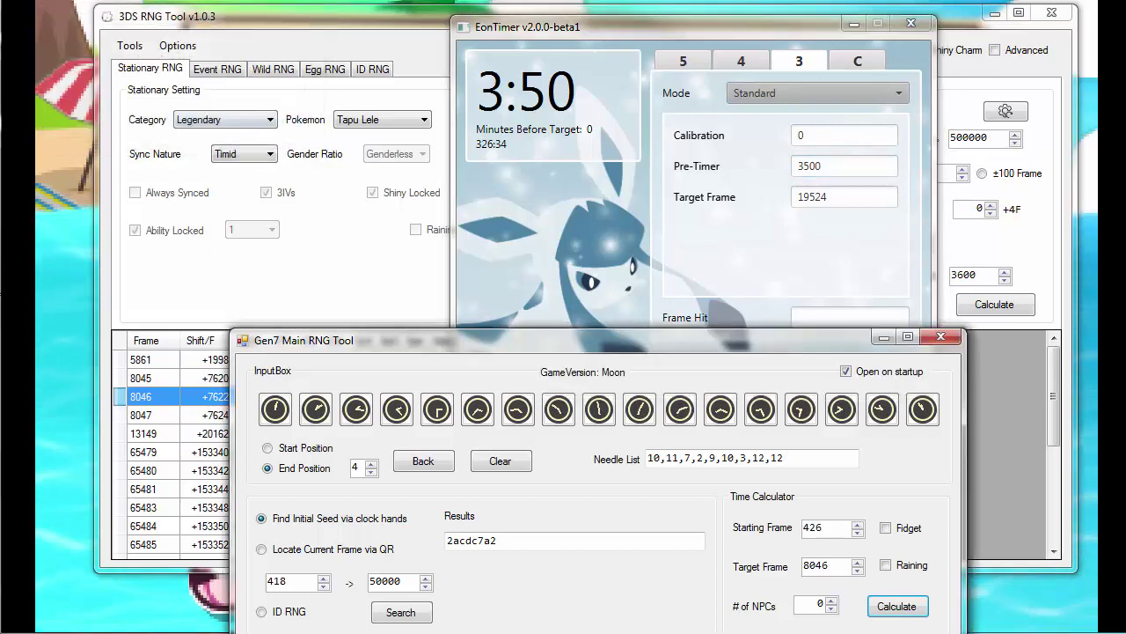
Bring up the game with EonTimer beside it, start the countdown while continuing the save, and keep the timer clear of the character.
left_click(72, 278)
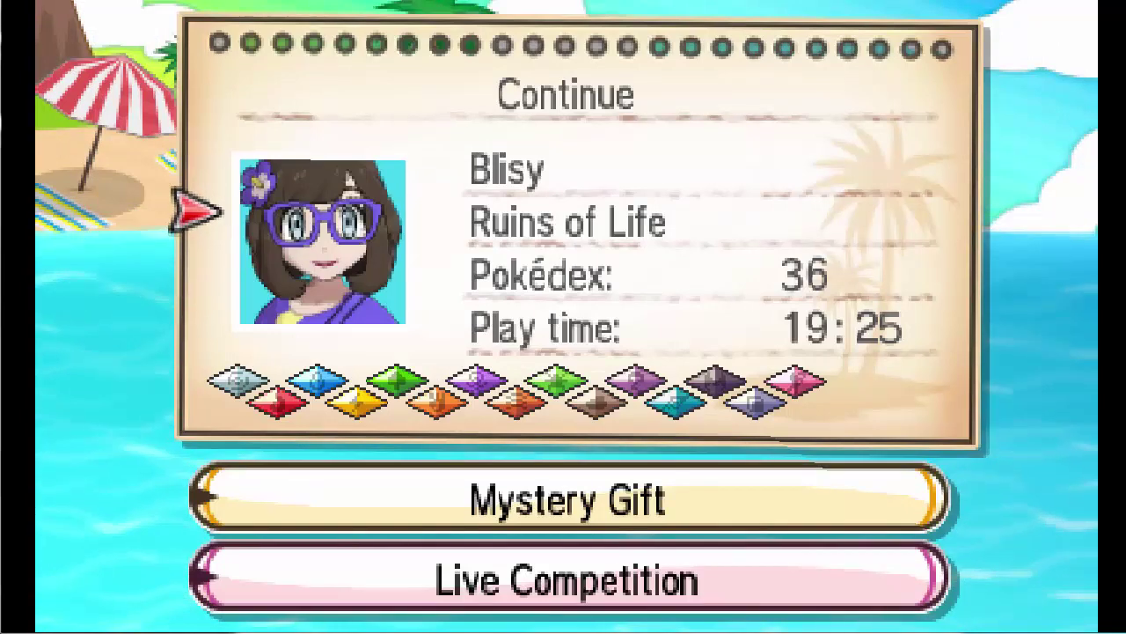
key("alt+Tab")
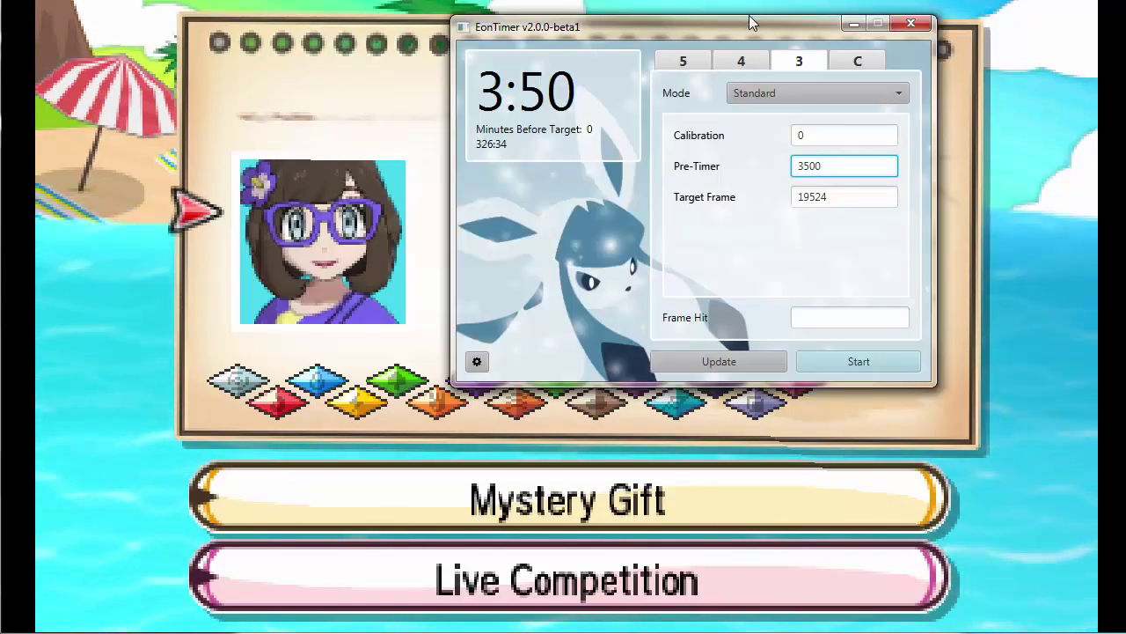
left_click_drag(751, 22, 911, 0)
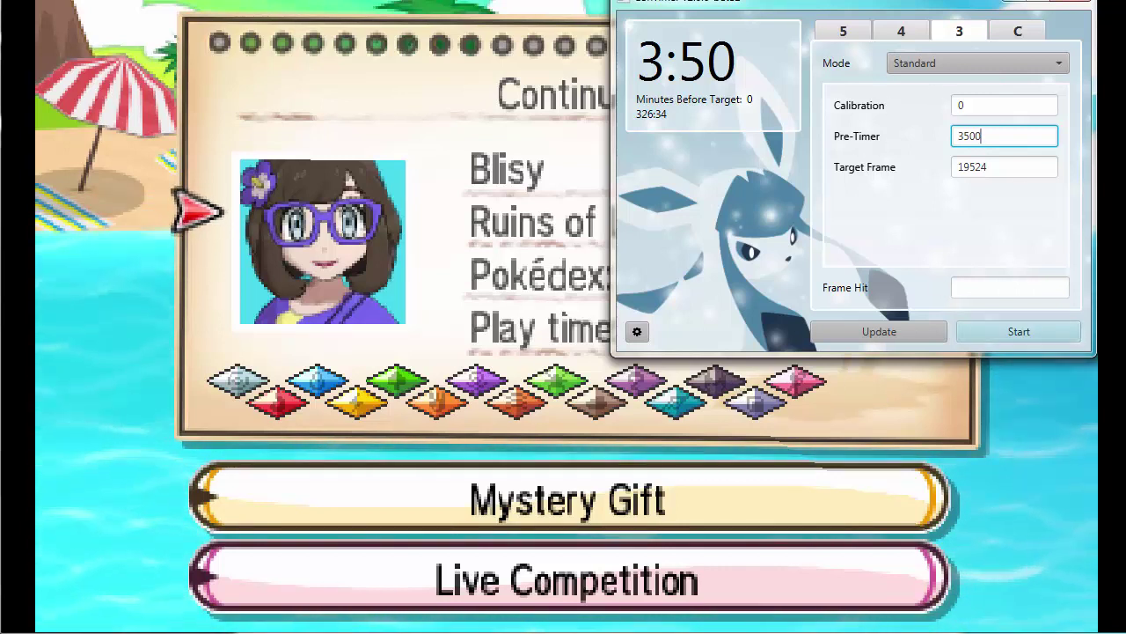
left_click(1061, 331)
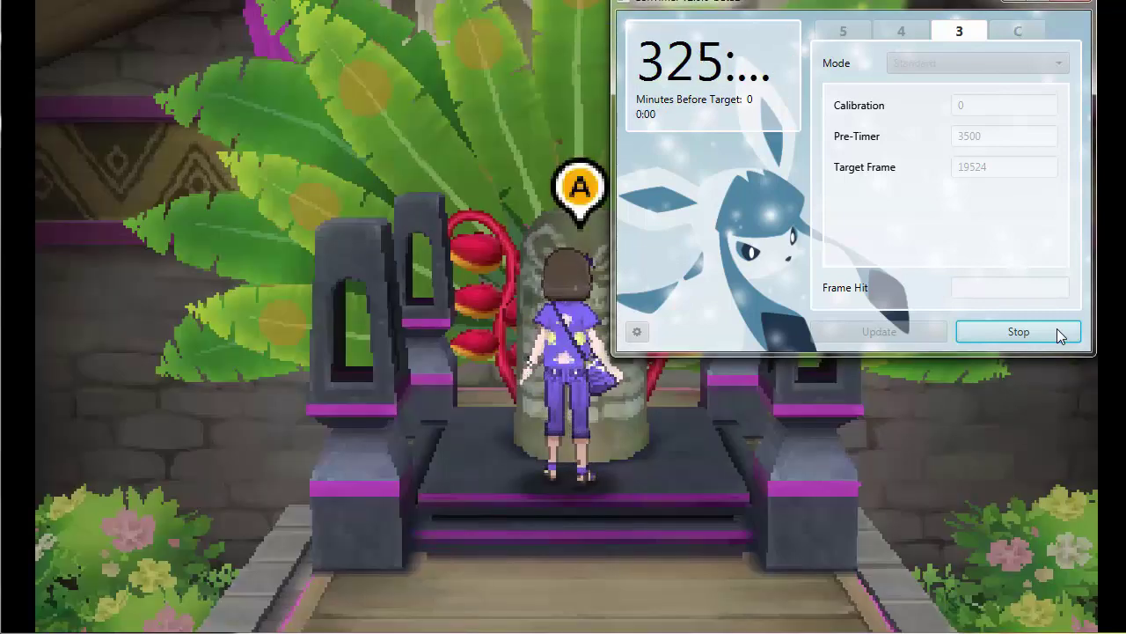
left_click_drag(816, 4, 868, 0)
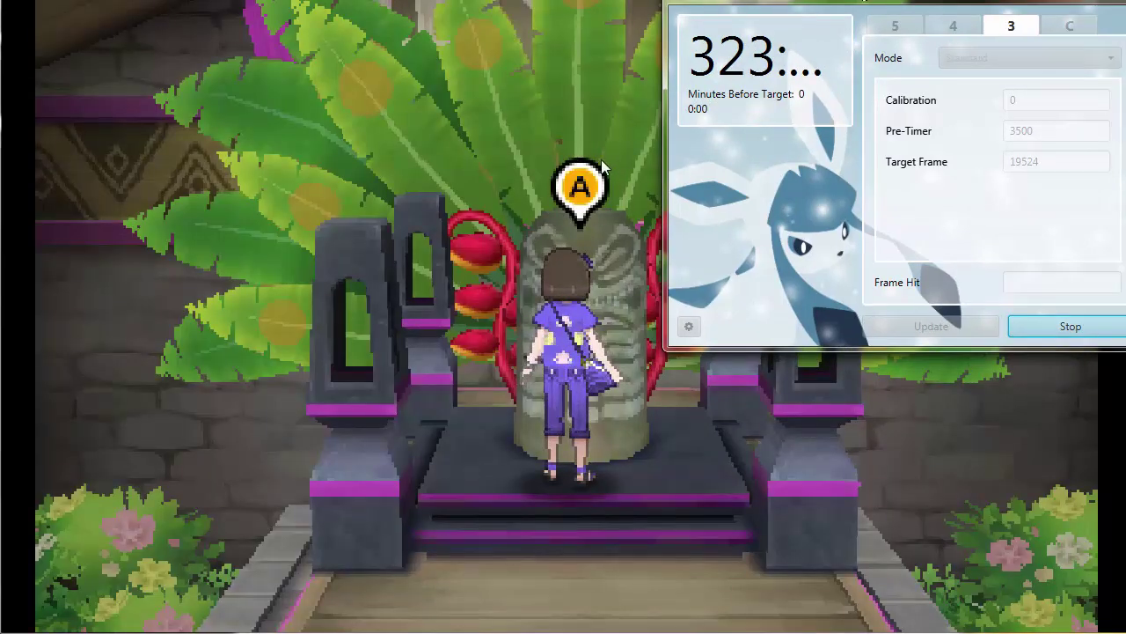
Interact with the shrine statue in the game up to the "Ta-pu-leeeh!" dialogue and bring EonTimer back into view.
left_click(574, 187)
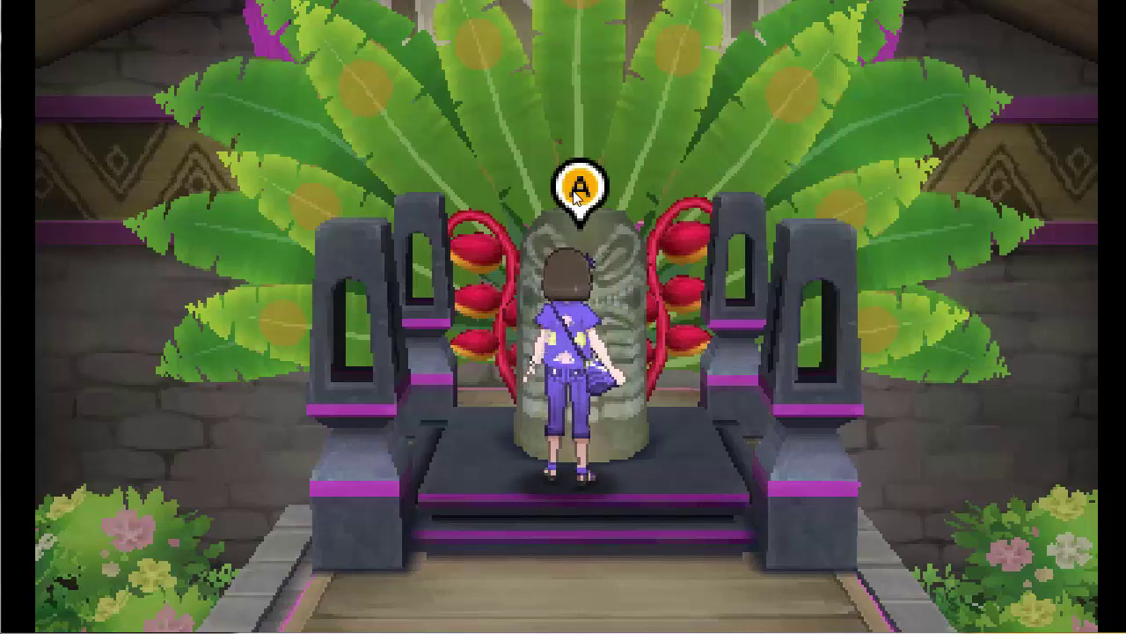
key("a")
key("a")
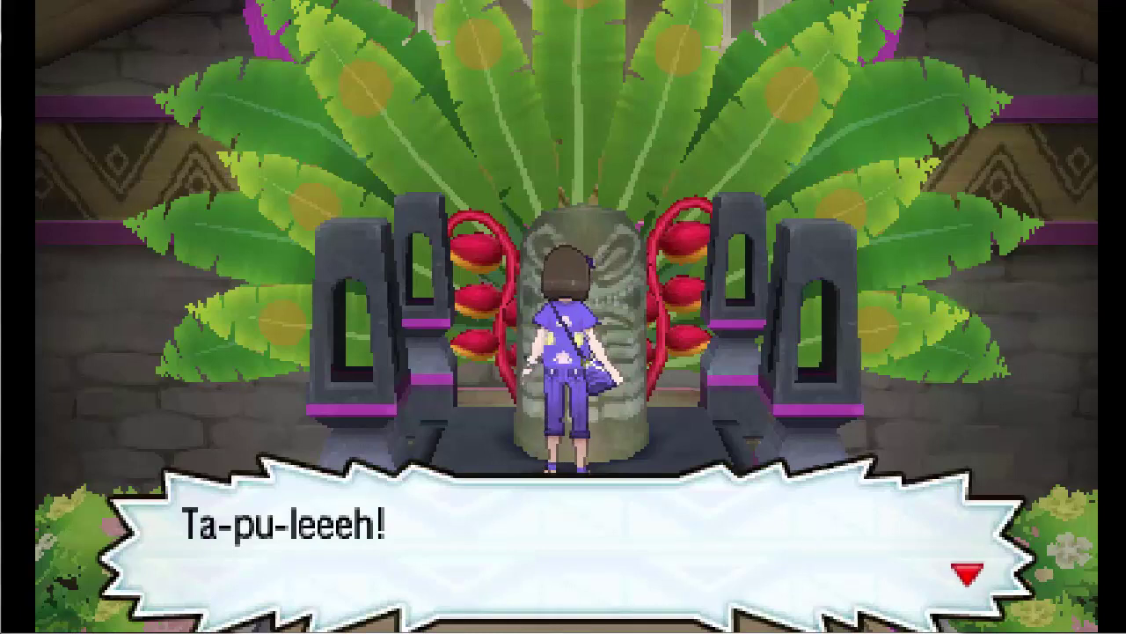
key("alt+Tab")
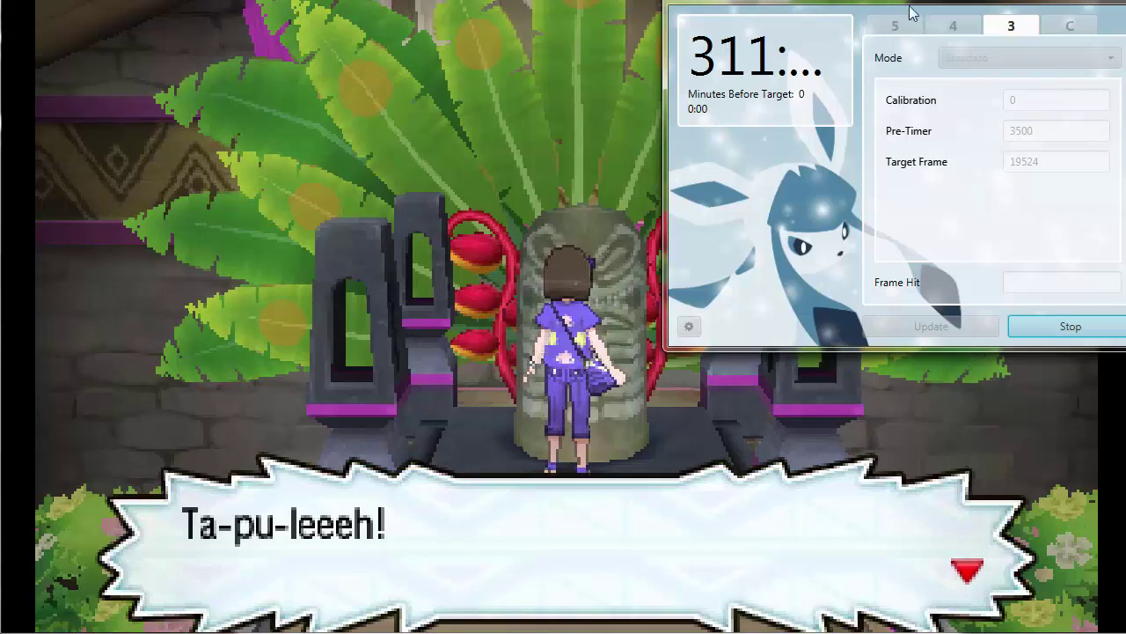
left_click_drag(911, 11, 883, 12)
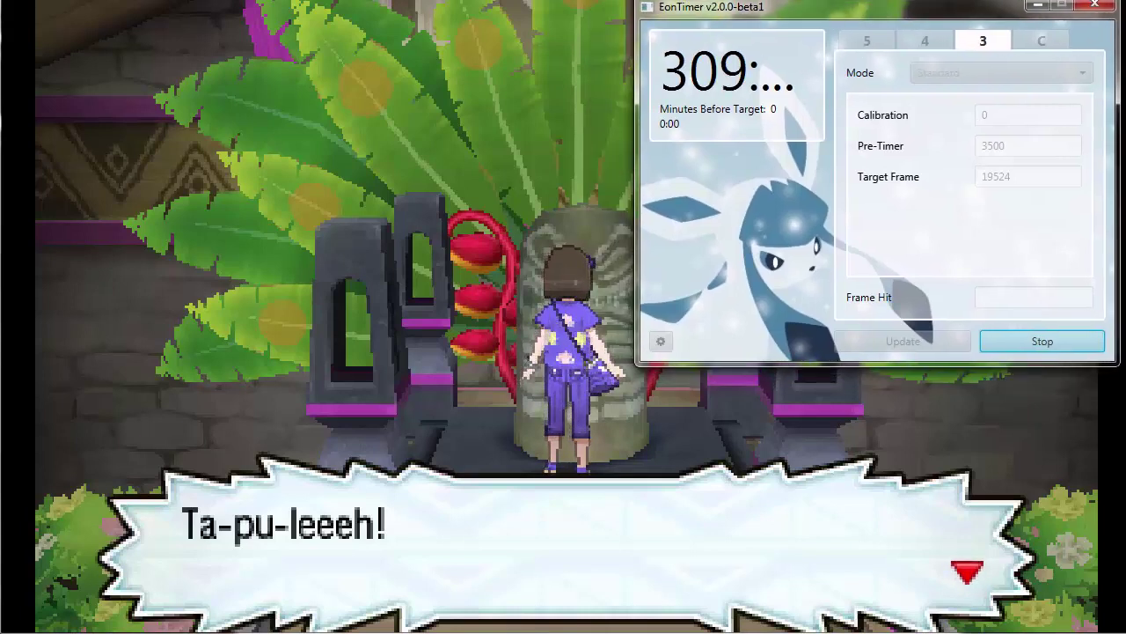